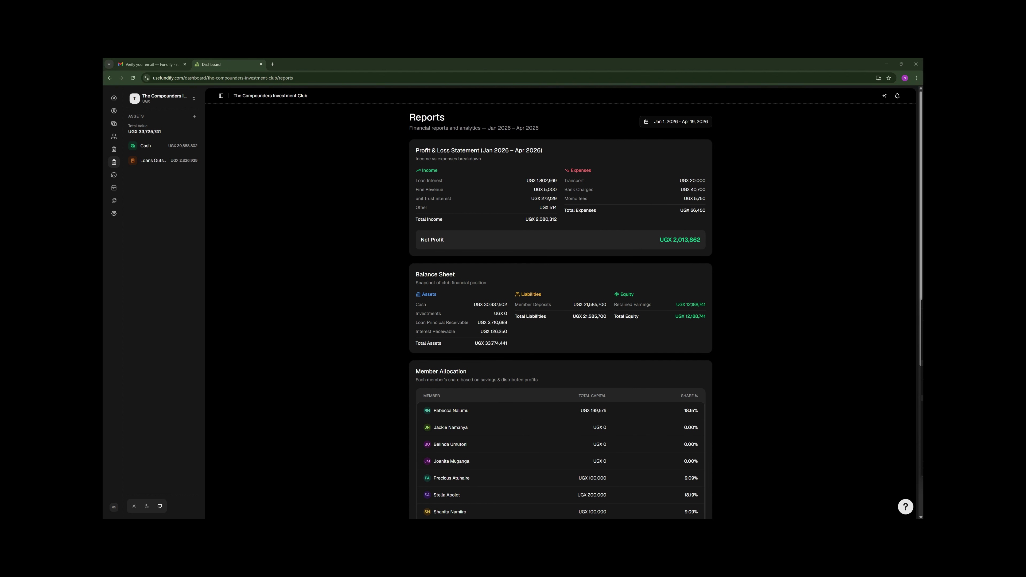
# Open the club's market investments in Finances and start adding a new asset.
pyautogui.scroll(-2, 471, 254)
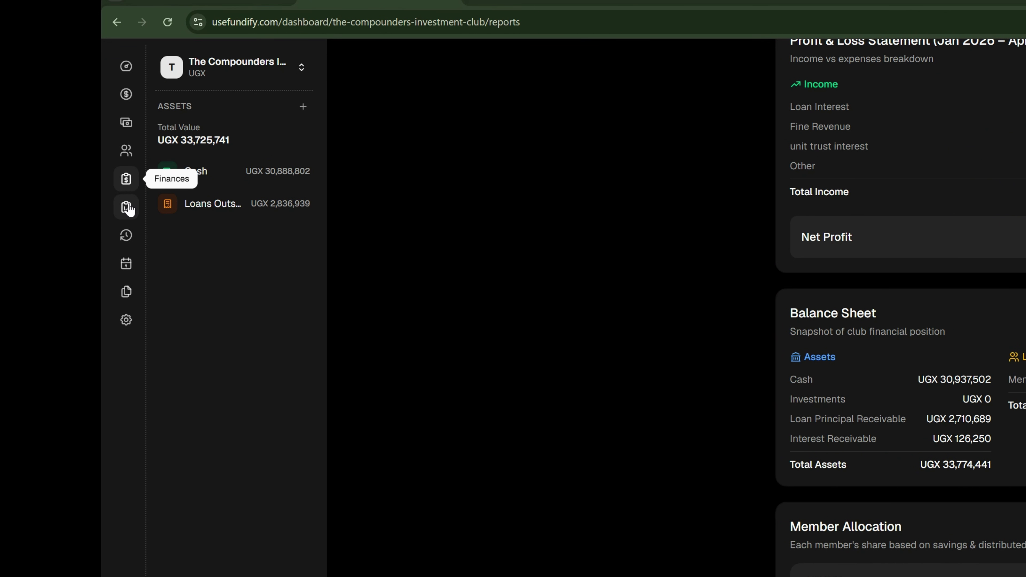
pyautogui.click(127, 179)
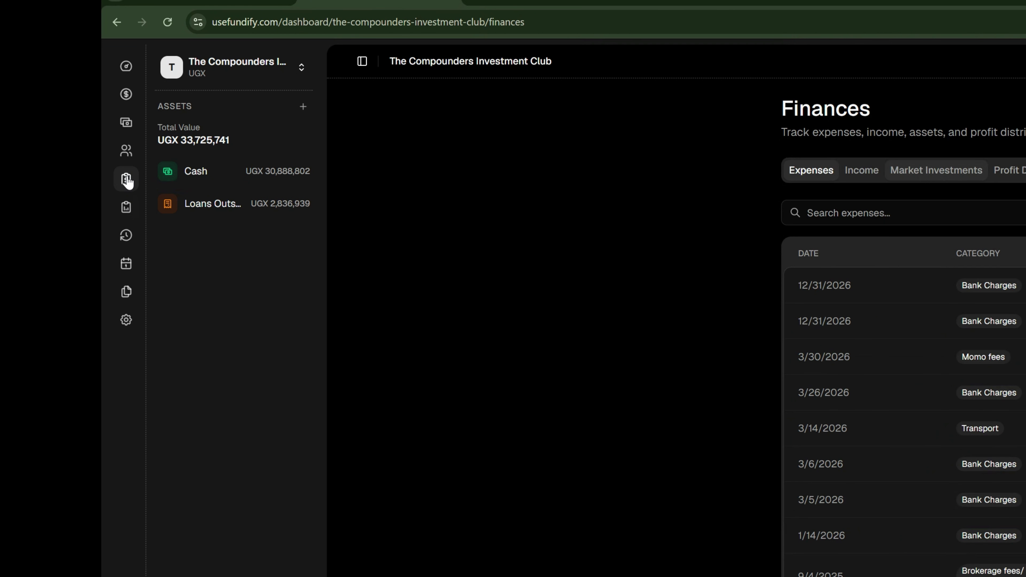
pyautogui.click(951, 174)
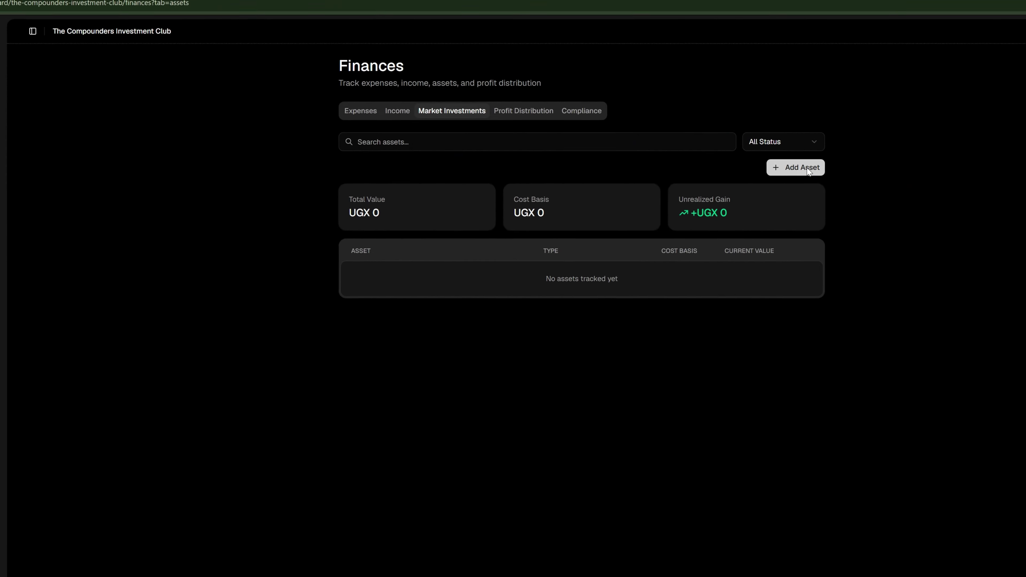
pyautogui.click(808, 169)
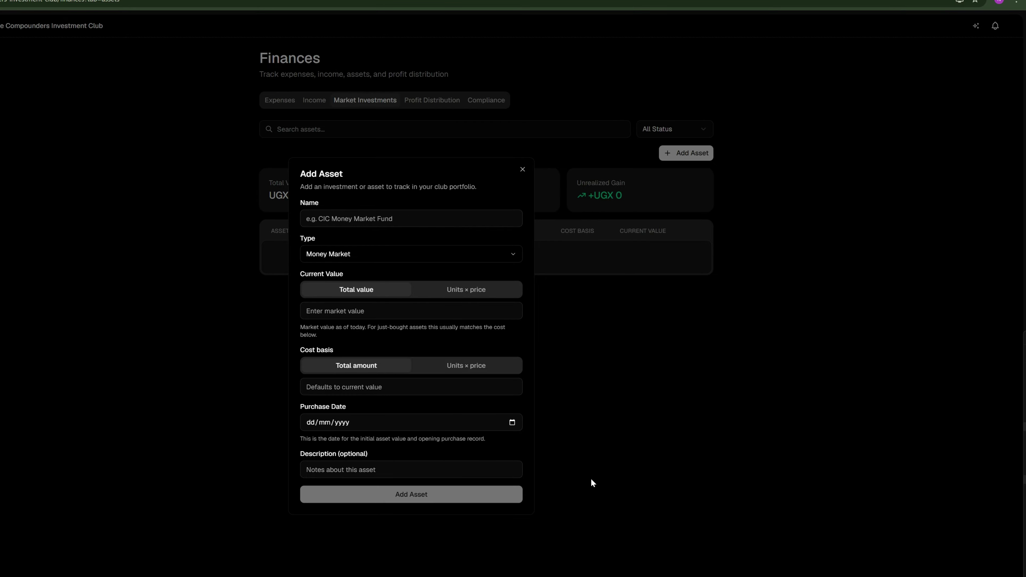
# Set the new asset's type to Equity and name it UMEME.
pyautogui.click(366, 257)
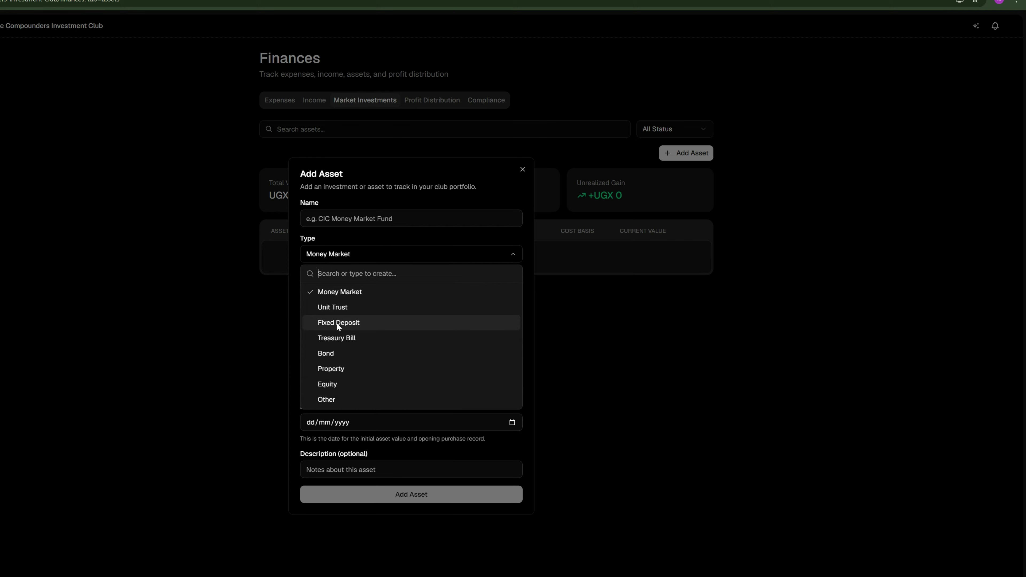
pyautogui.click(332, 384)
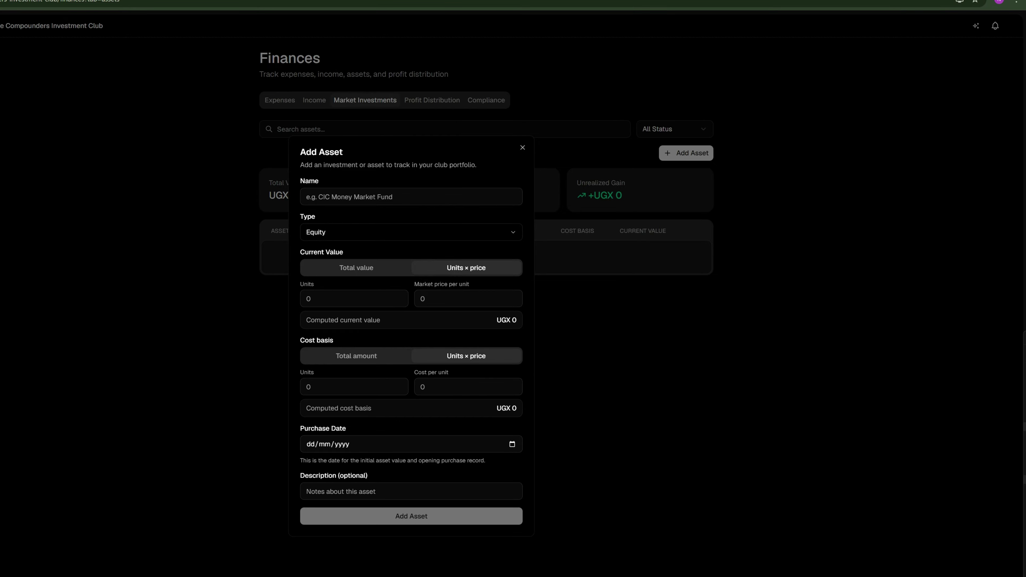
pyautogui.click(328, 196)
pyautogui.write('UMEME')
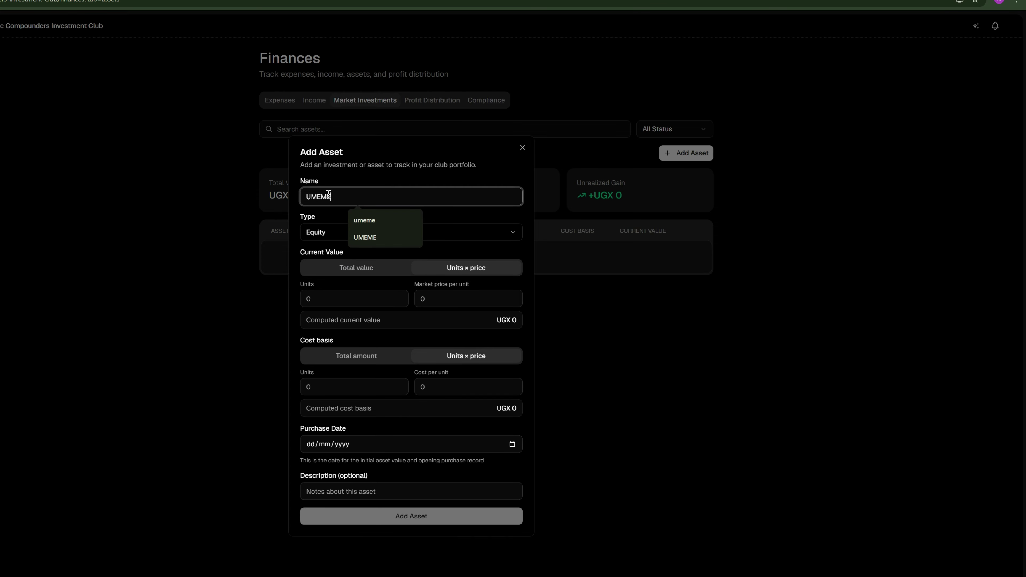
pyautogui.click(360, 239)
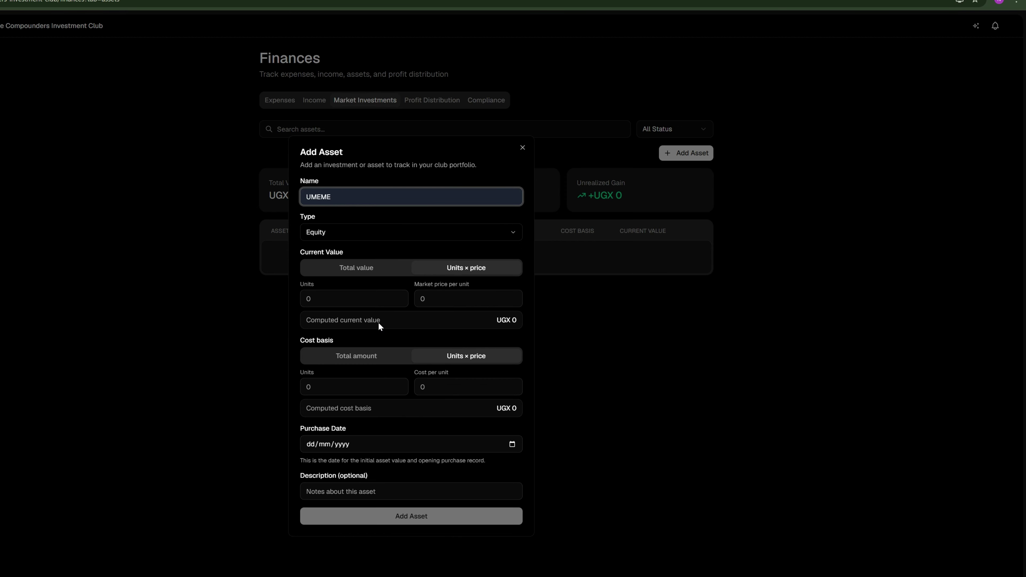
# Enter UMEME's cost basis as 6529 units at a cost of 300 per unit.
pyautogui.click(328, 294)
pyautogui.click(339, 382)
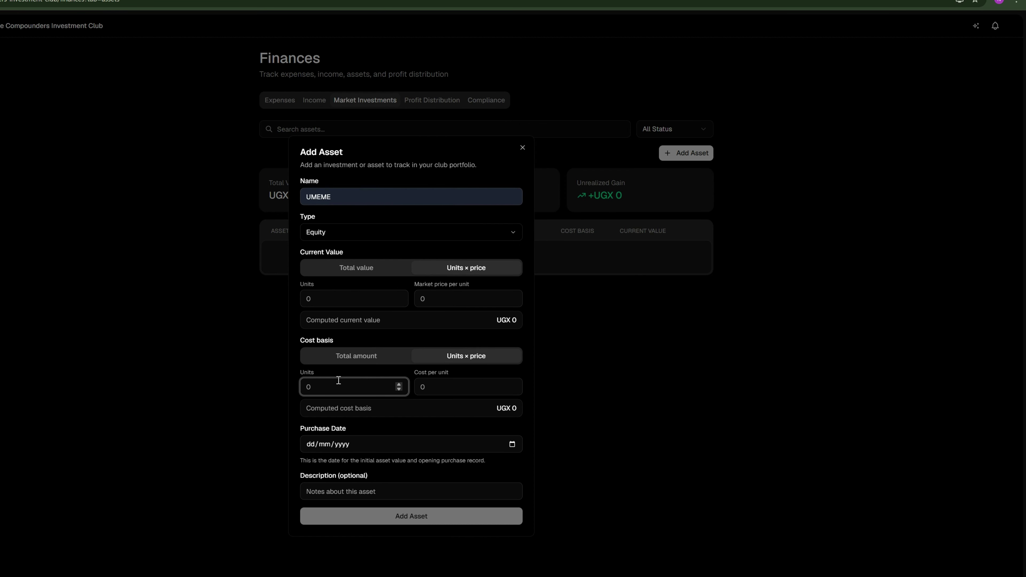
pyautogui.write('6529')
pyautogui.click(437, 388)
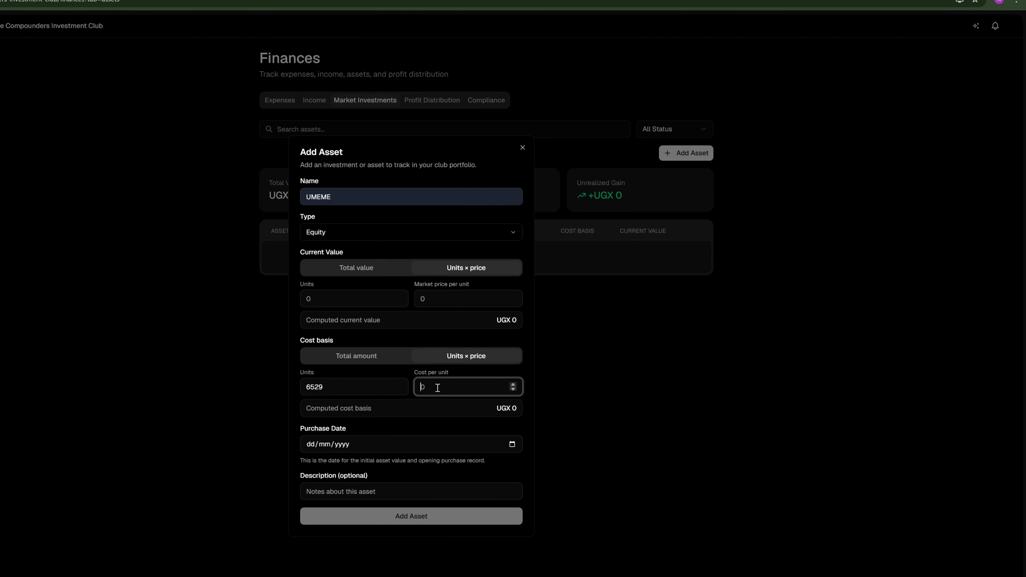
pyautogui.write('3000')
pyautogui.moveTo(476, 409); pyautogui.dragTo(523, 409)
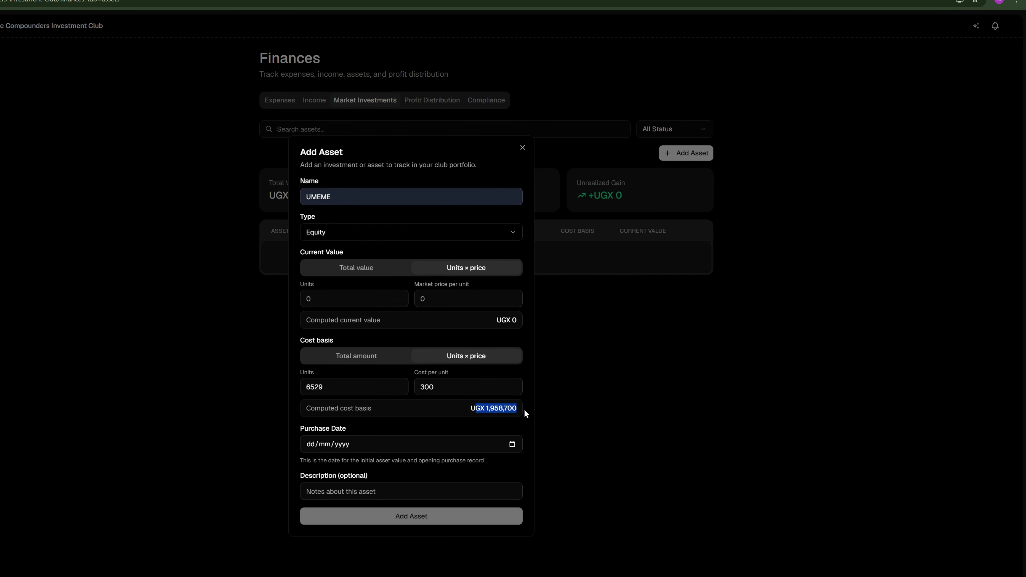
pyautogui.click(512, 413)
# Enter UMEME's current value as 6529 units at a market price of 63 per unit.
pyautogui.click(341, 303)
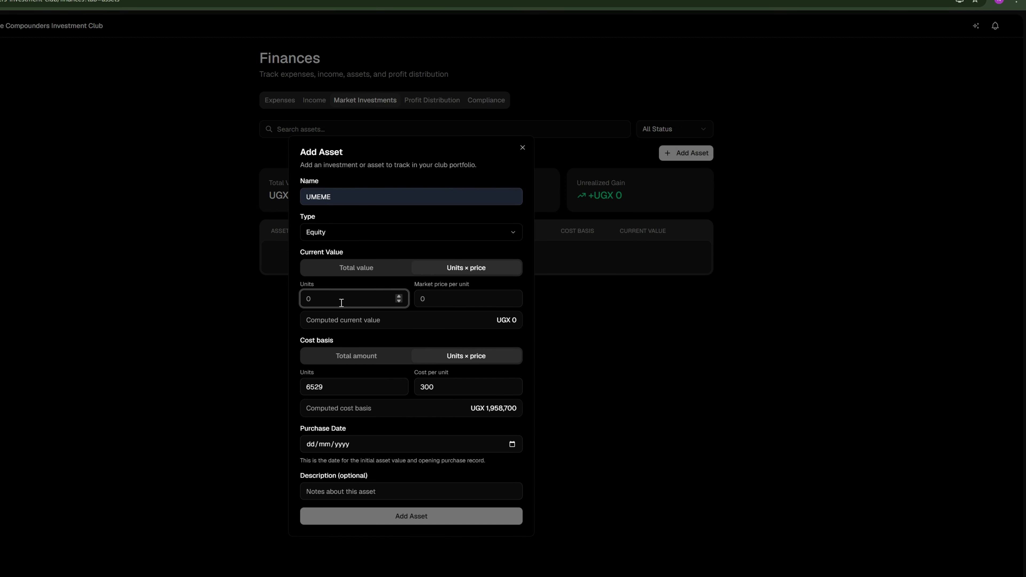
pyautogui.write('6529')
pyautogui.click(440, 302)
pyautogui.write('63')
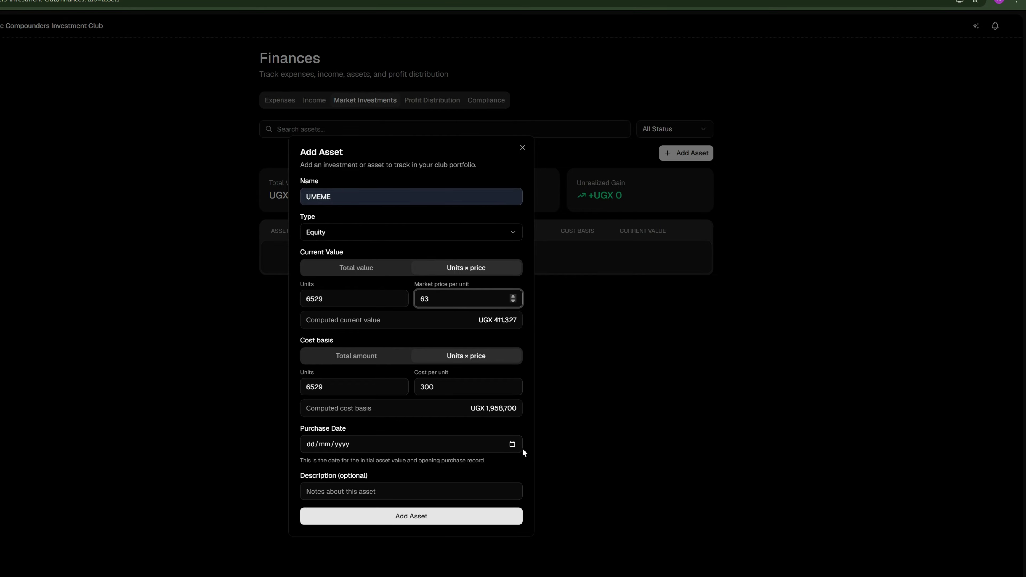
# Set UMEME's purchase date to 16/03/2023 and save the asset.
pyautogui.click(511, 444)
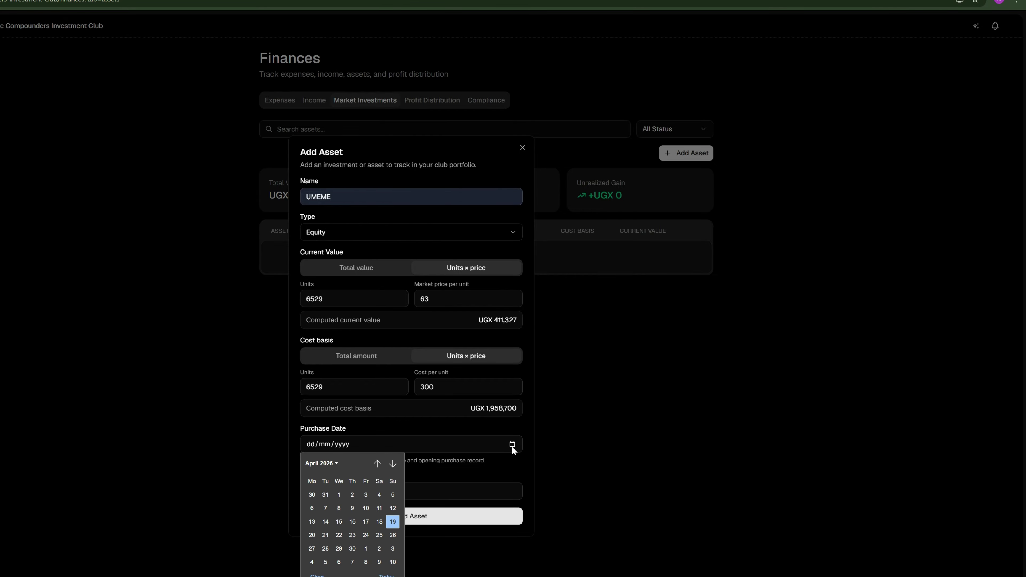
pyautogui.click(334, 463)
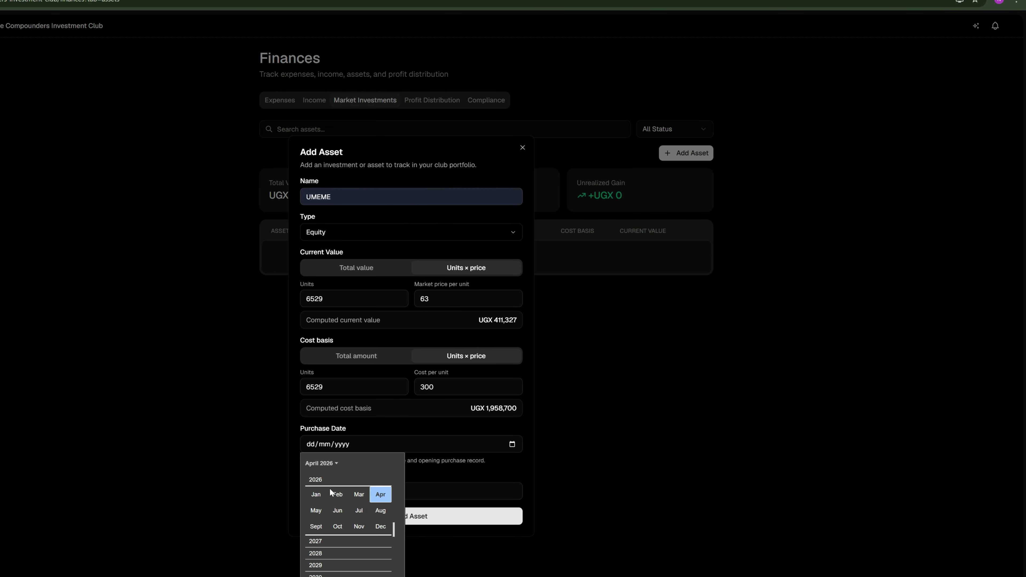
pyautogui.scroll(2, 329, 490)
pyautogui.scroll(1, 328, 492)
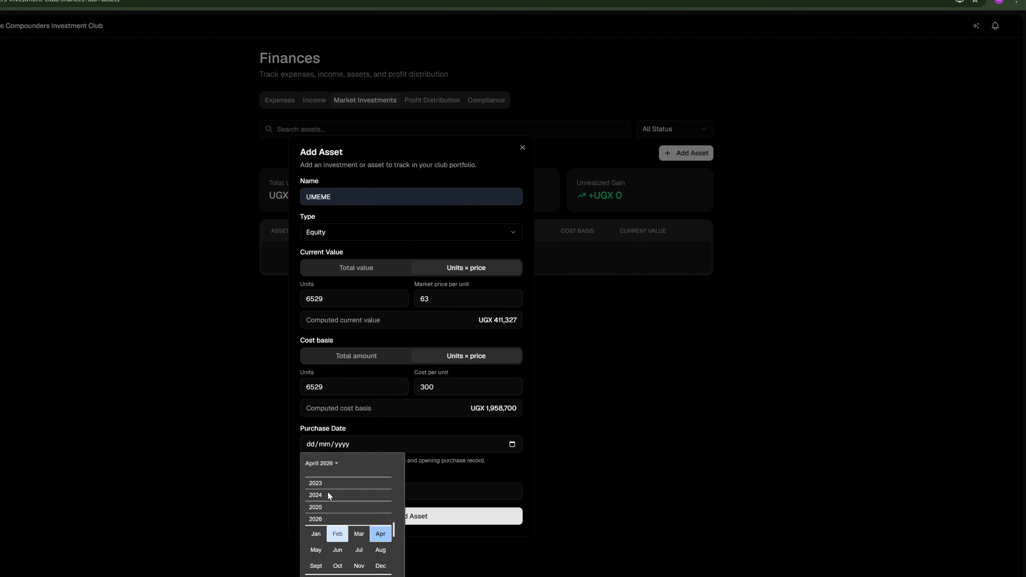
pyautogui.click(319, 481)
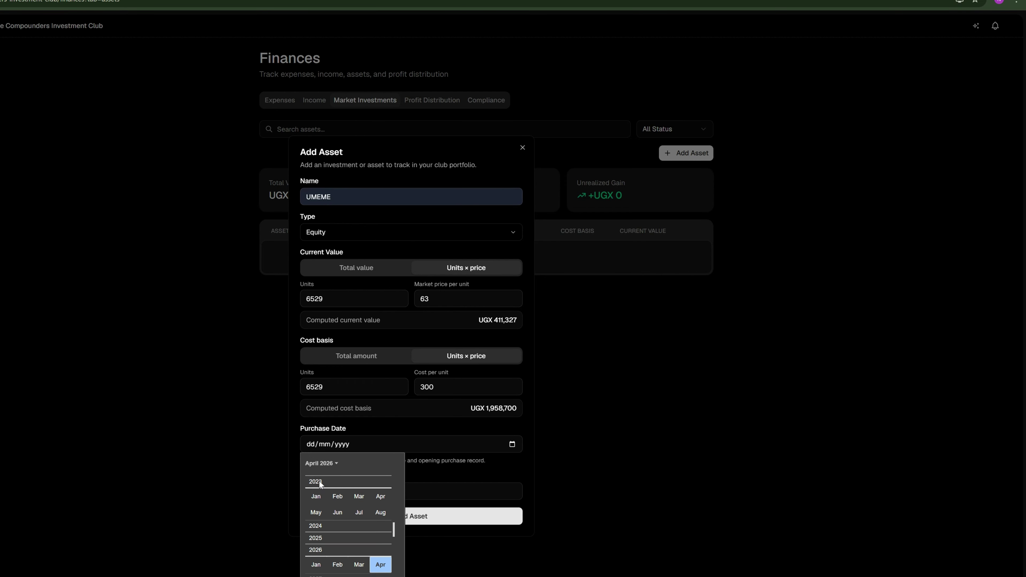
pyautogui.click(359, 497)
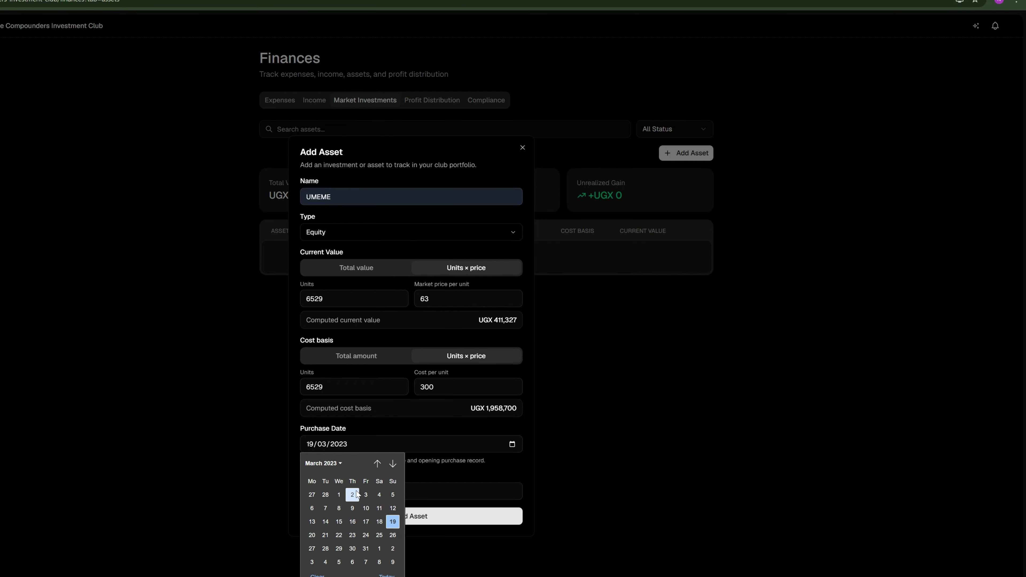
pyautogui.click(352, 522)
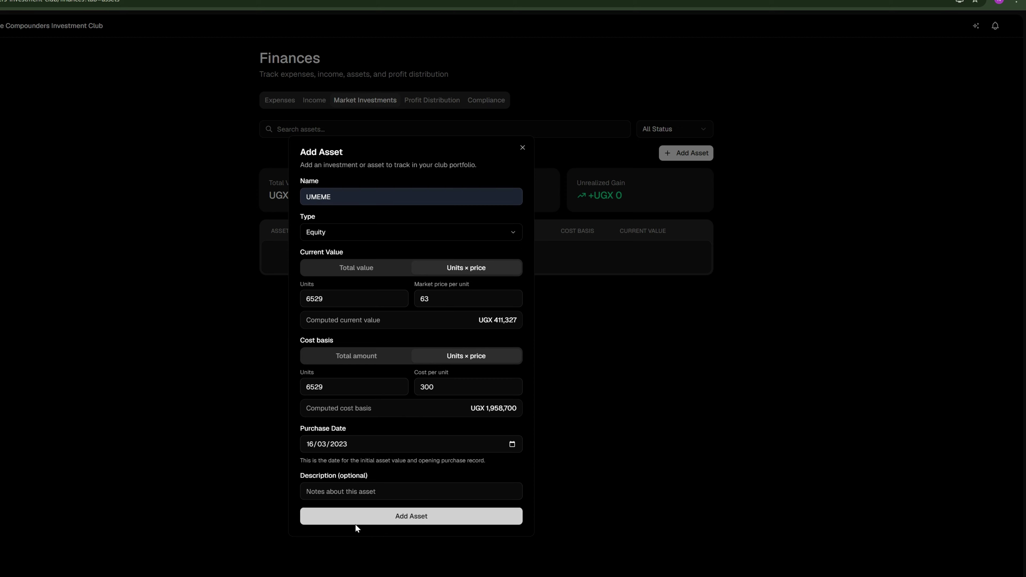
pyautogui.click(400, 523)
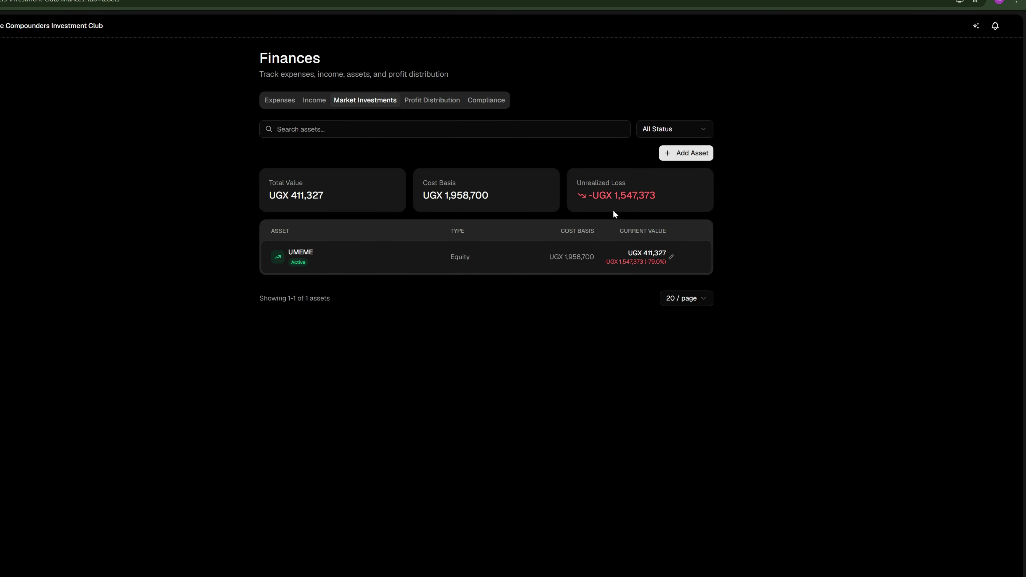
# Start another equity asset named BOBU with a cost basis of 140000 units at 15 per unit.
pyautogui.click(693, 158)
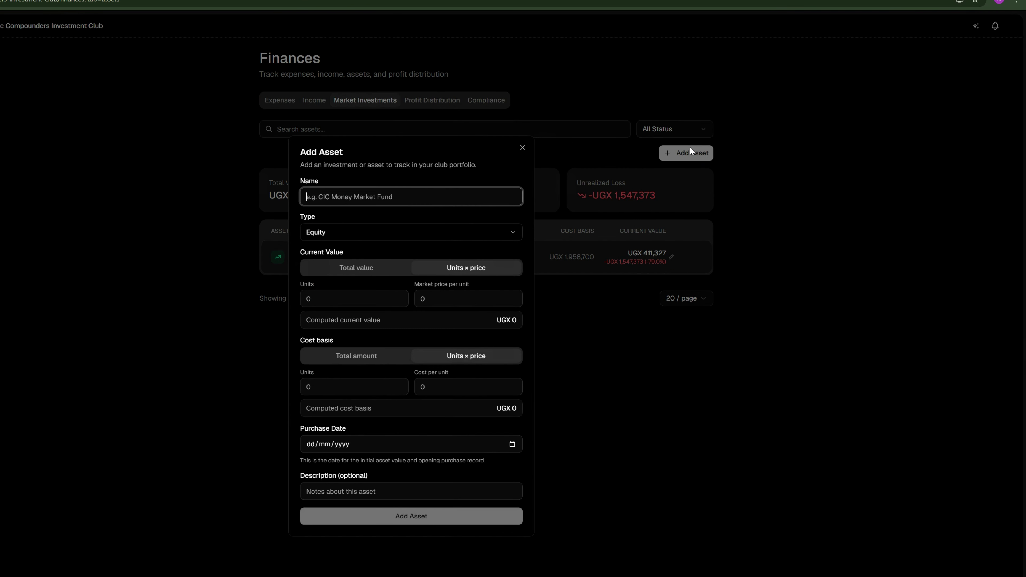
pyautogui.write('BOBU')
pyautogui.click(335, 387)
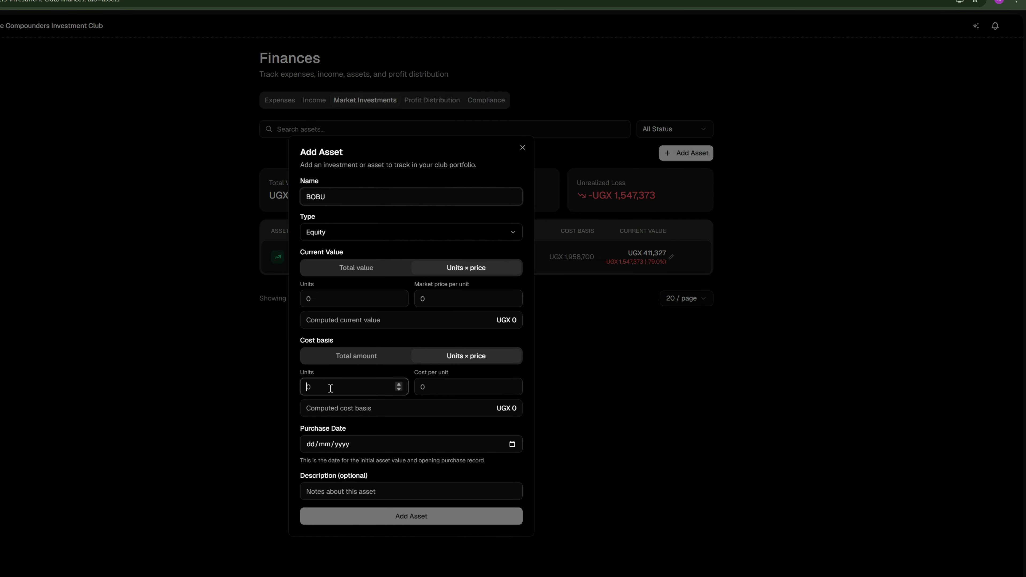
pyautogui.write('1400000')
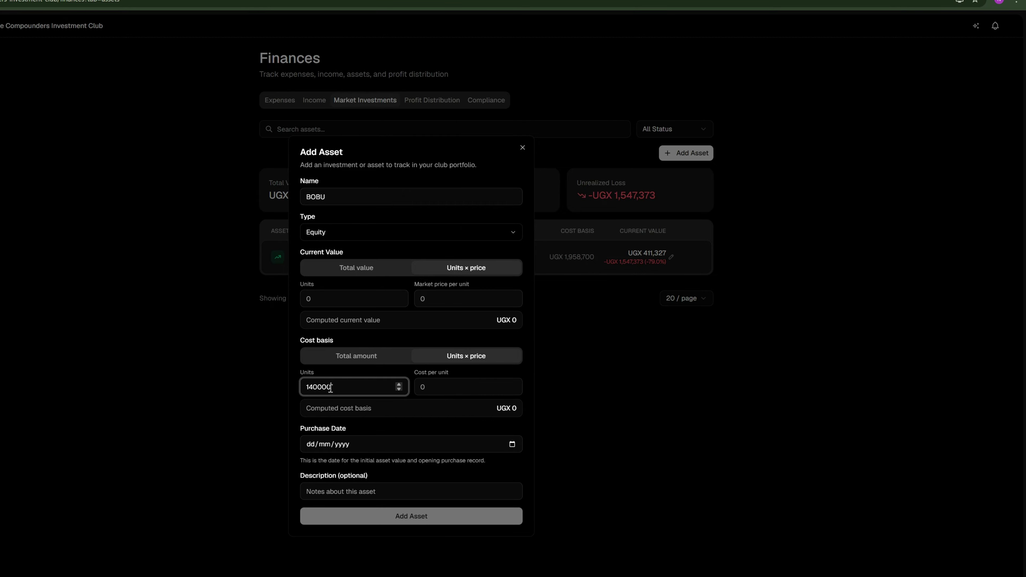
pyautogui.press('BackSpace')
pyautogui.click(428, 384)
pyautogui.write('1')
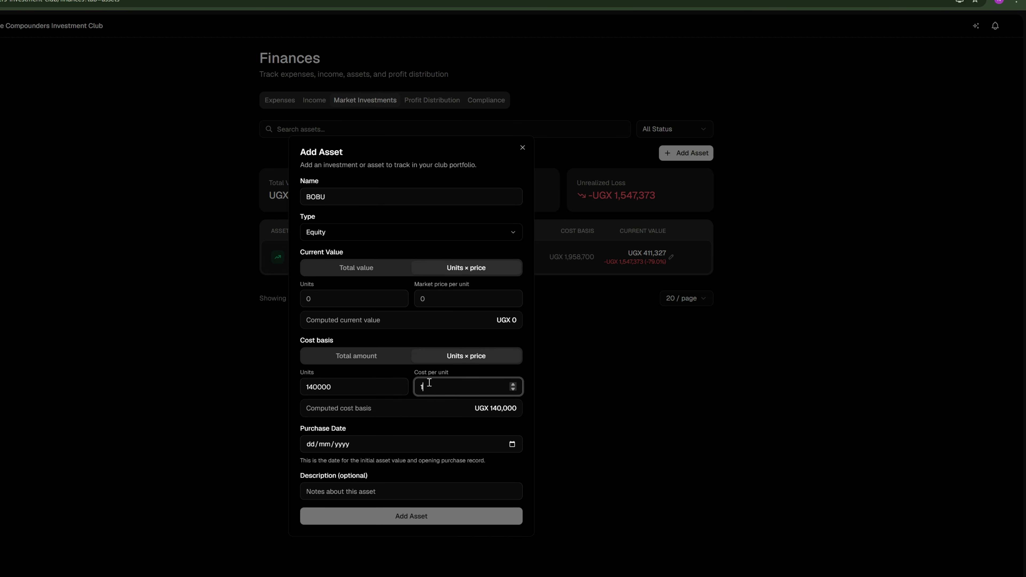
pyautogui.write('5')
# Enter BOBU's current value as 140000 units at a market price of 54 per unit.
pyautogui.click(330, 303)
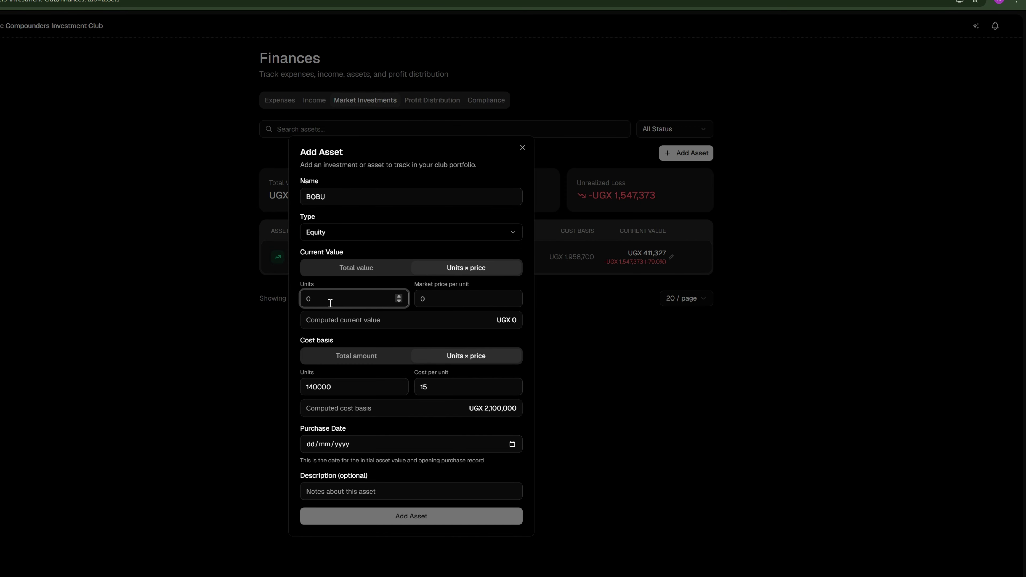
pyautogui.write('140000')
pyautogui.click(433, 298)
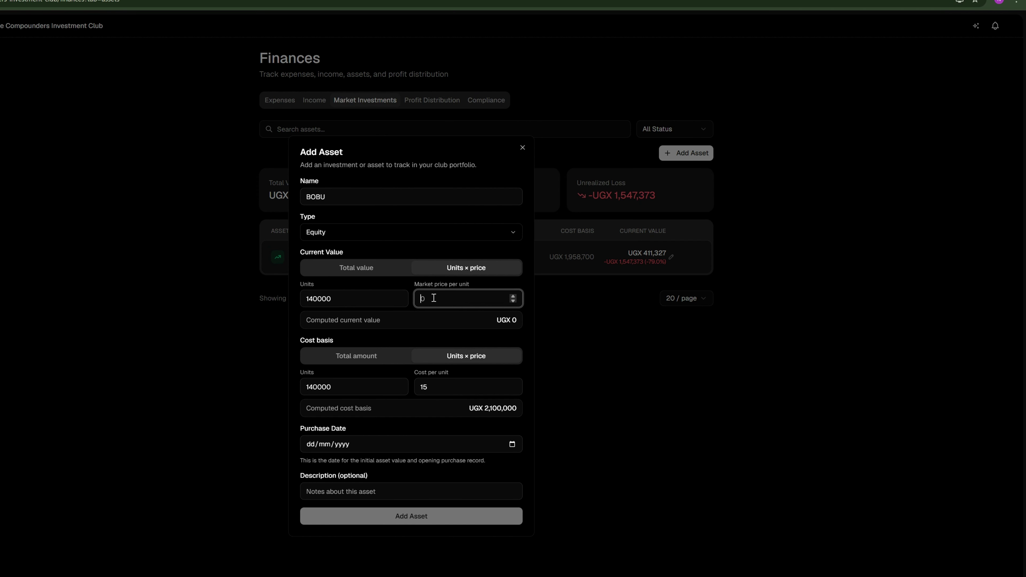
pyautogui.write('54')
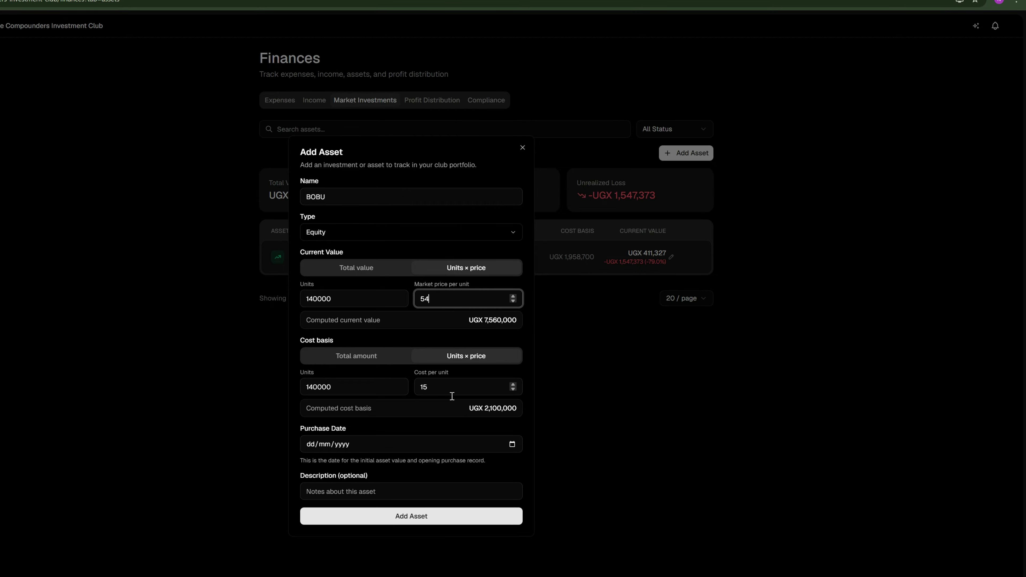
# Set BOBU's purchase date to 14/06/2023 and save the asset.
pyautogui.click(513, 444)
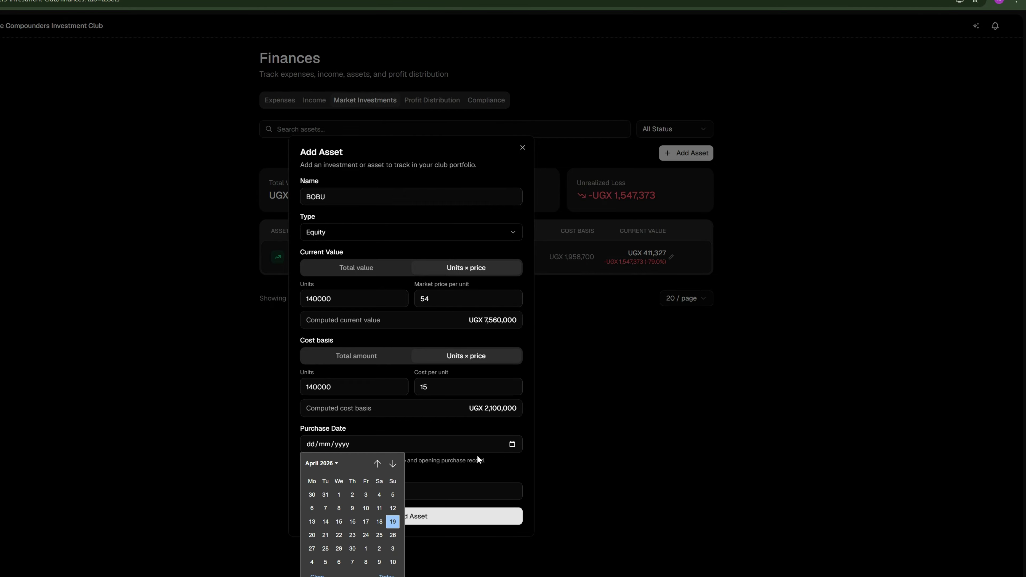
pyautogui.click(334, 465)
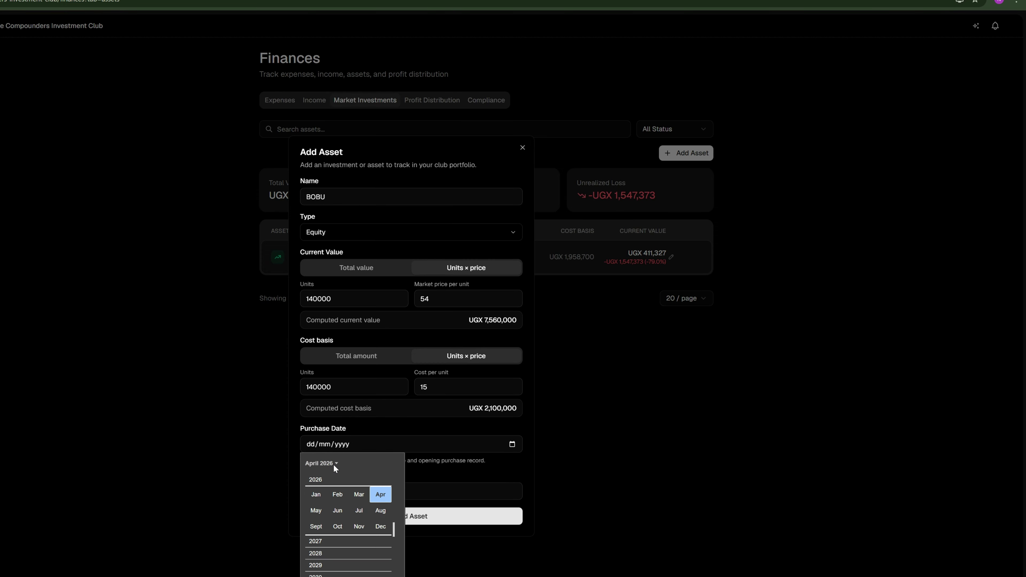
pyautogui.scroll(3, 347, 486)
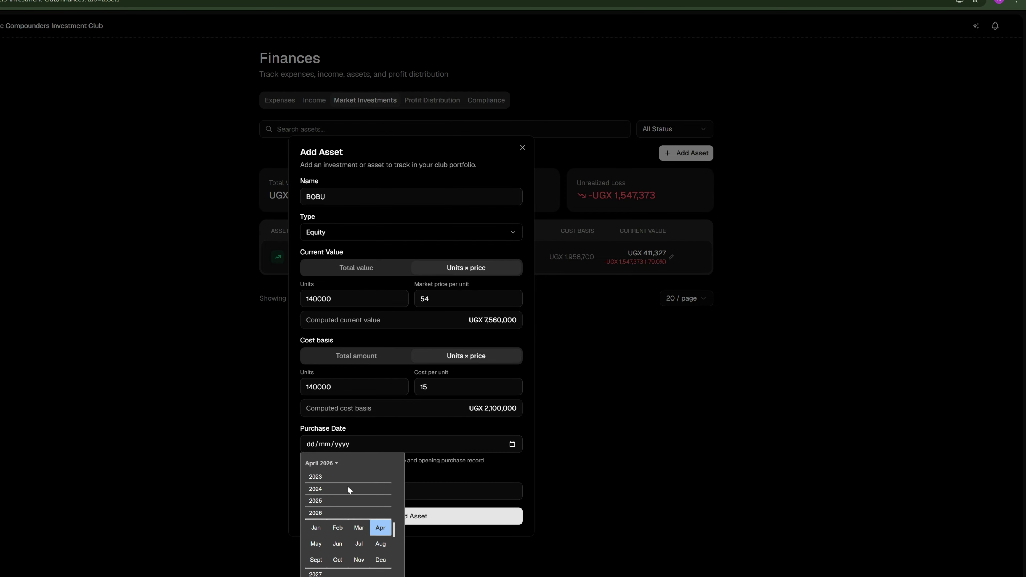
pyautogui.scroll(1, 347, 487)
pyautogui.click(336, 485)
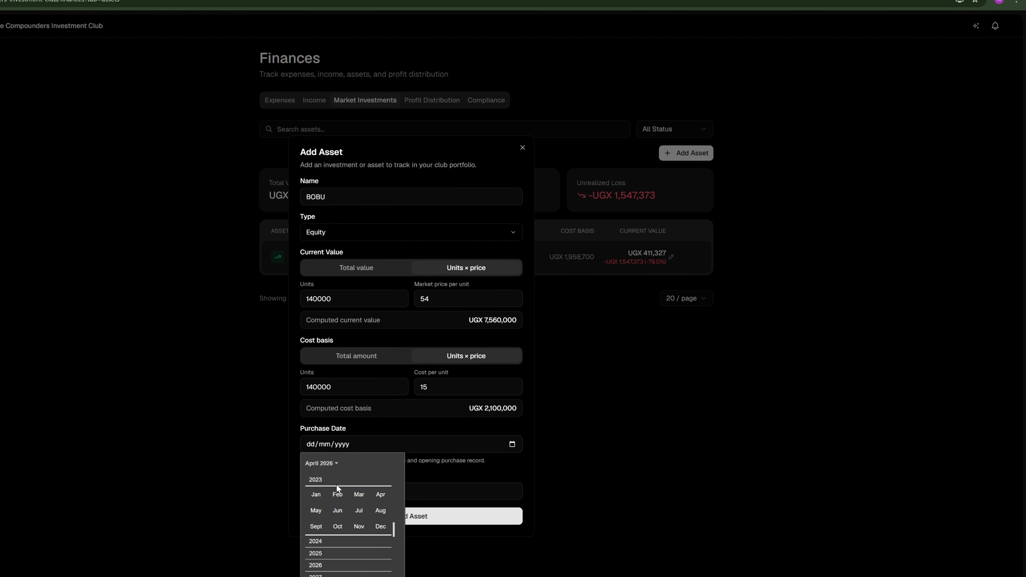
pyautogui.click(339, 511)
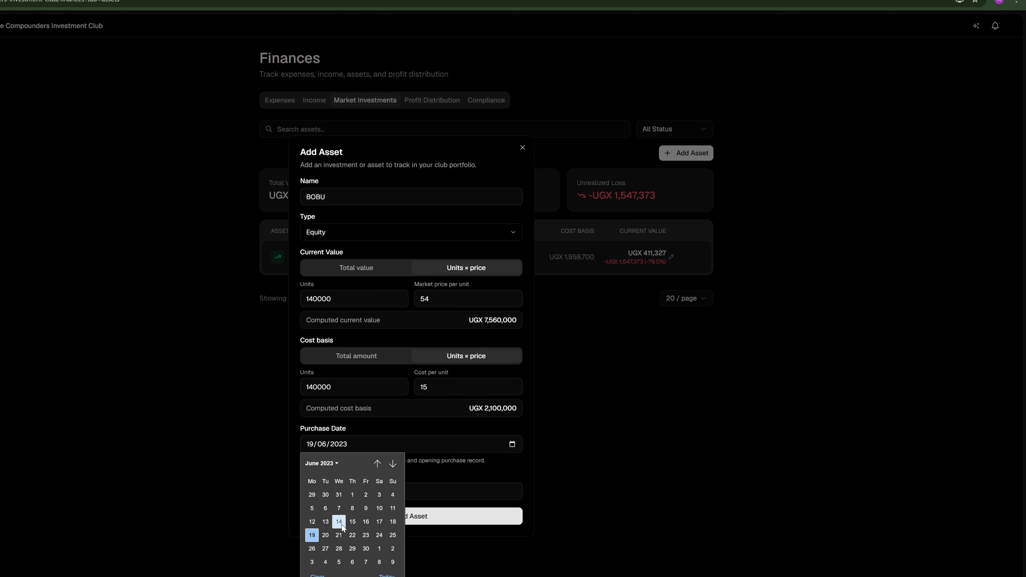
pyautogui.click(341, 525)
pyautogui.click(371, 518)
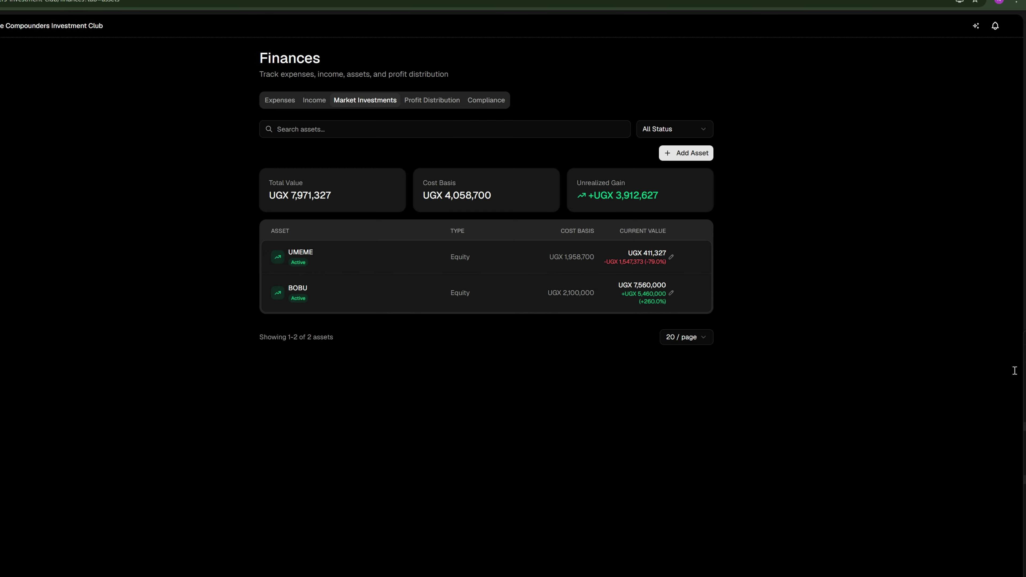
# Update BOBU's market value by unit price to 49 per unit and record the valuation.
pyautogui.click(672, 294)
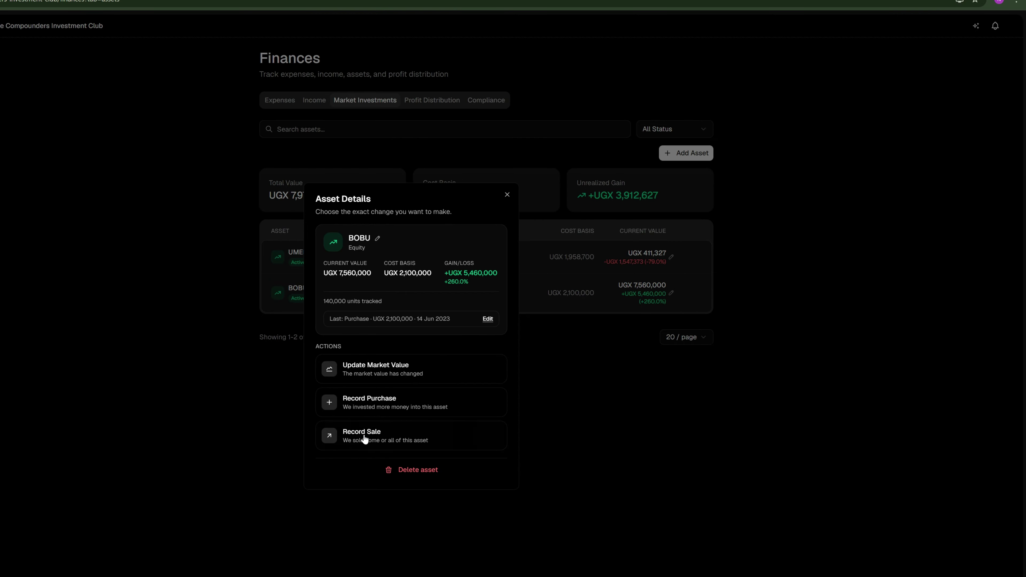
pyautogui.click(400, 378)
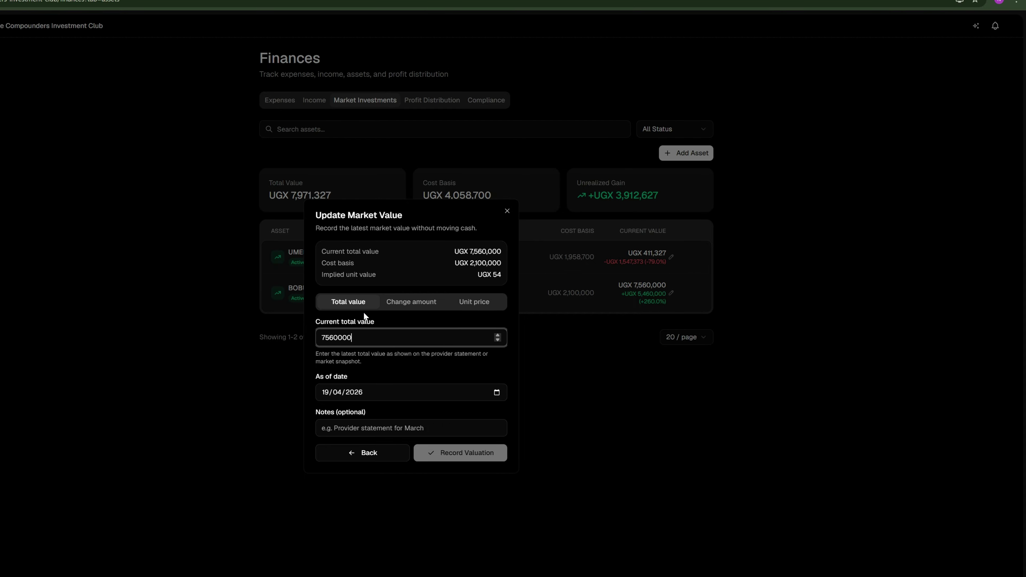
pyautogui.click(413, 301)
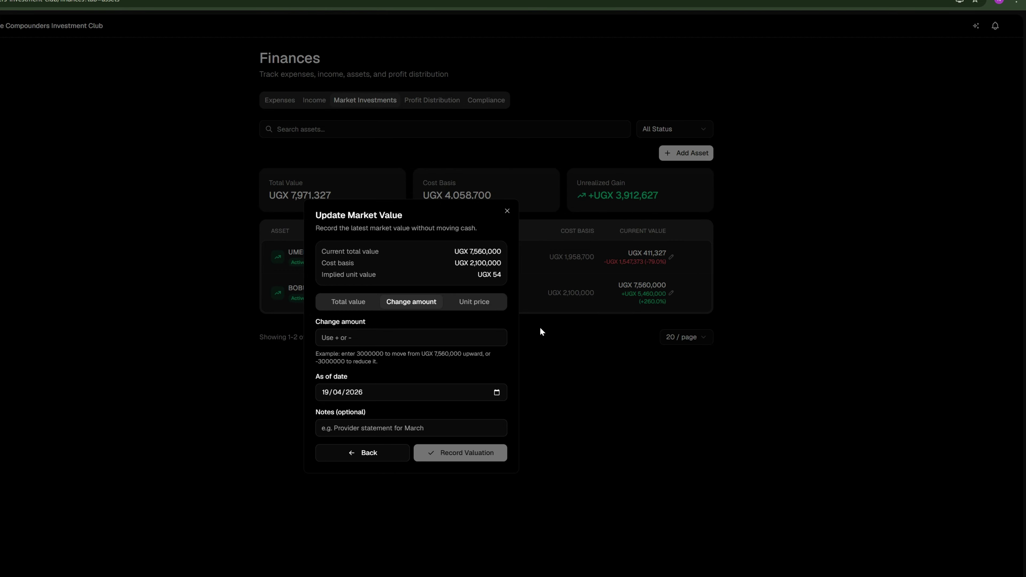
pyautogui.click(475, 301)
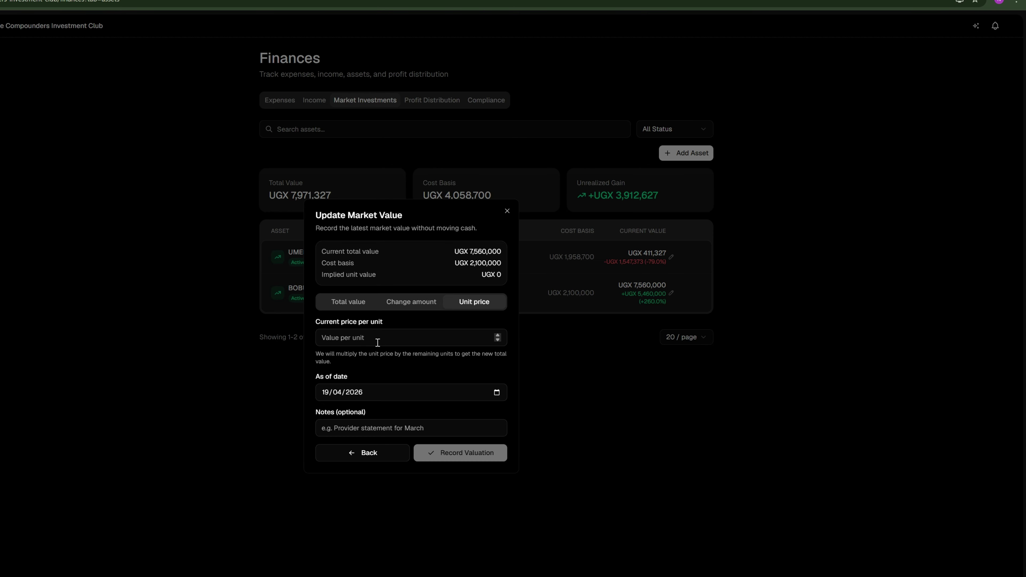
pyautogui.click(346, 335)
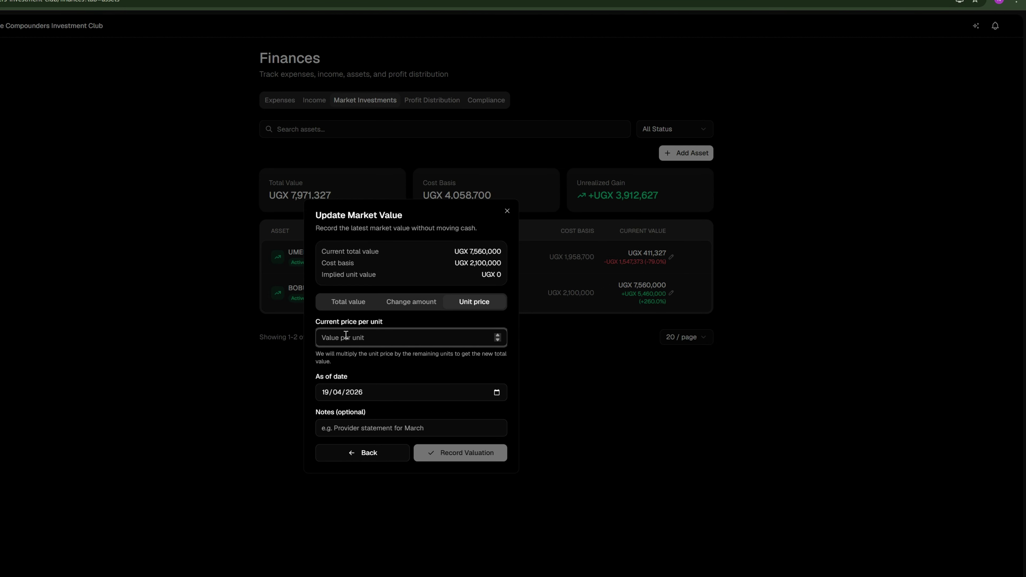
pyautogui.write('49')
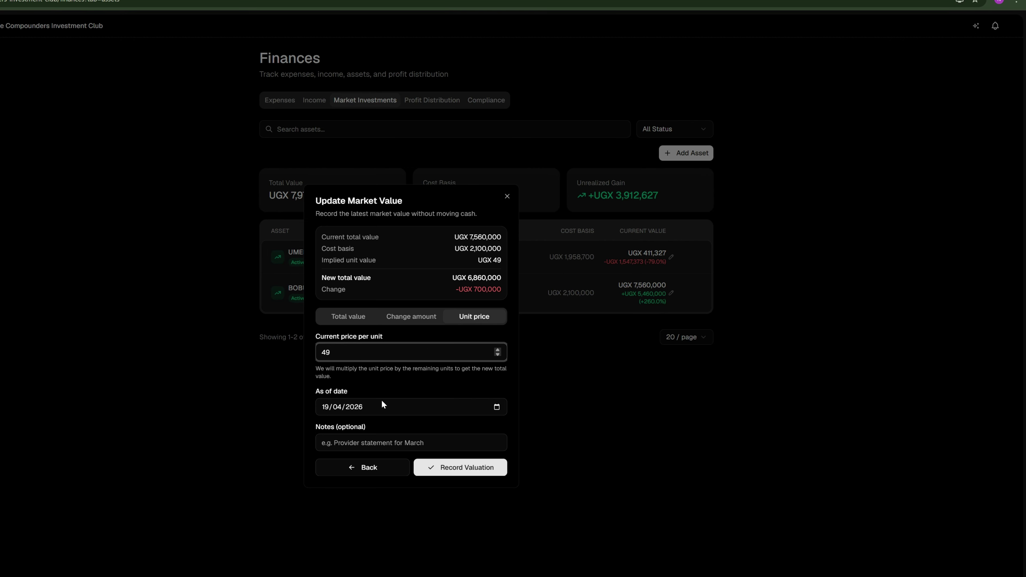
pyautogui.click(450, 474)
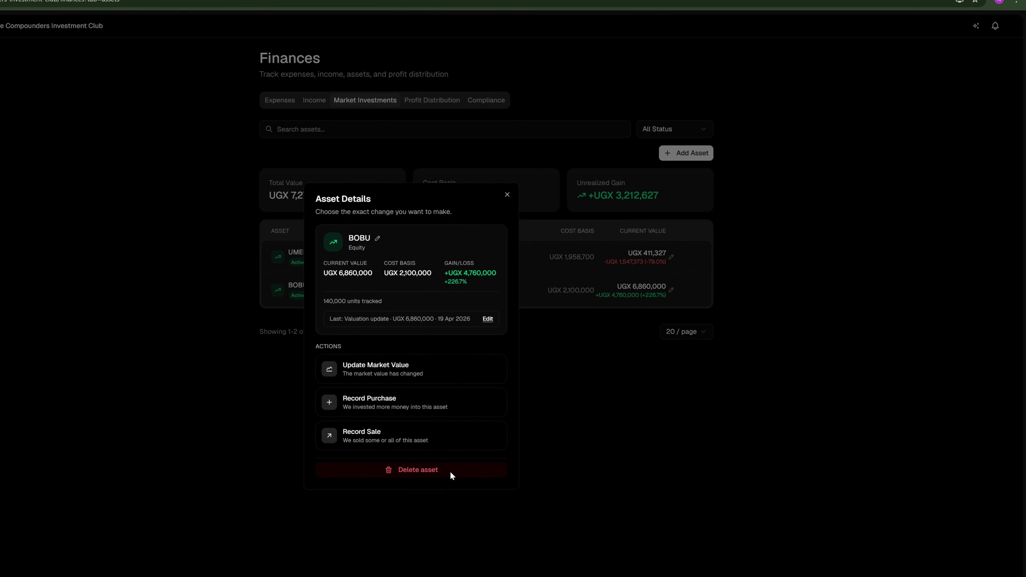
pyautogui.click(507, 195)
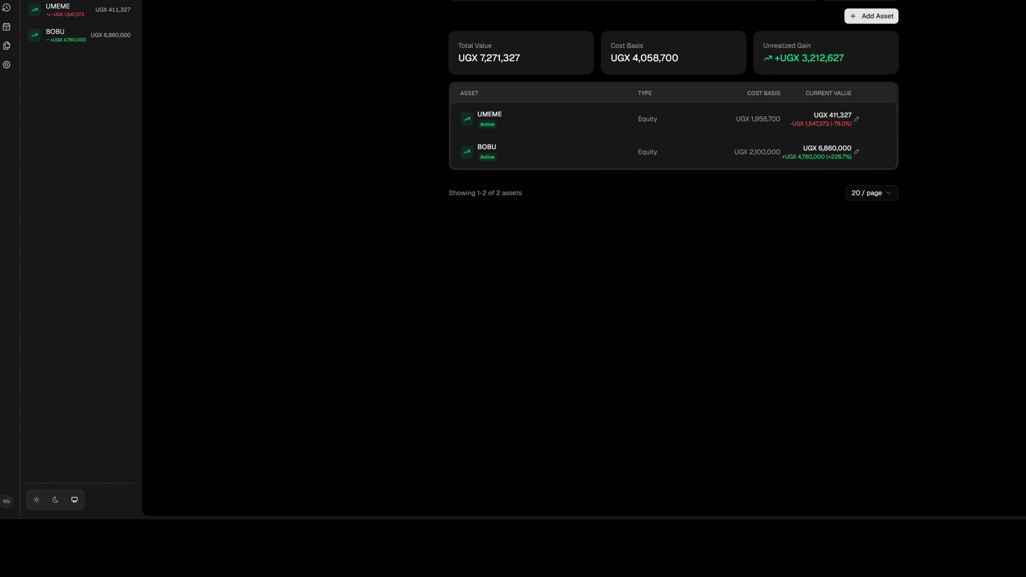
# Start a new asset named UG12K0811352 with the type Bond.
pyautogui.click(881, 12)
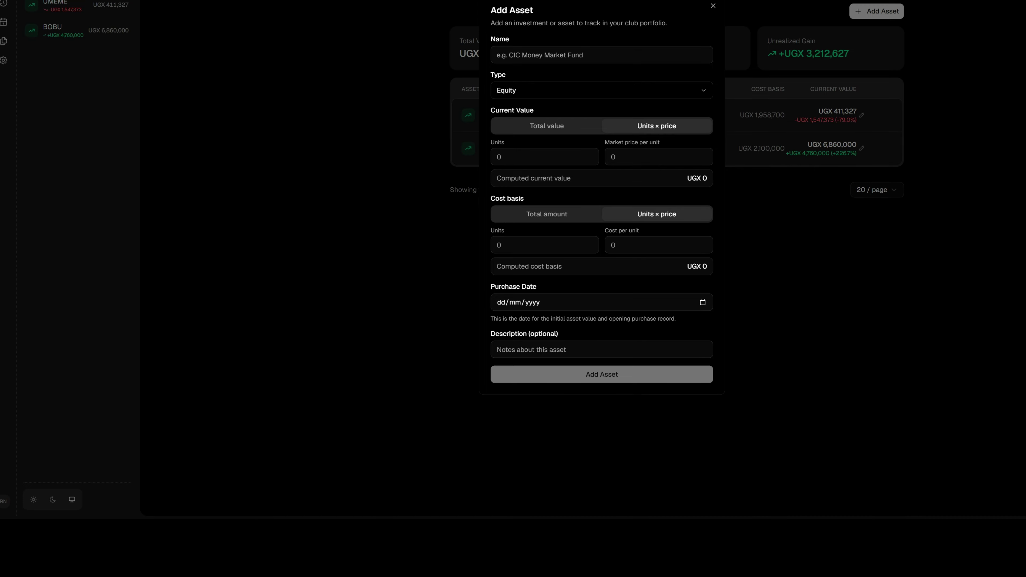
pyautogui.click(536, 54)
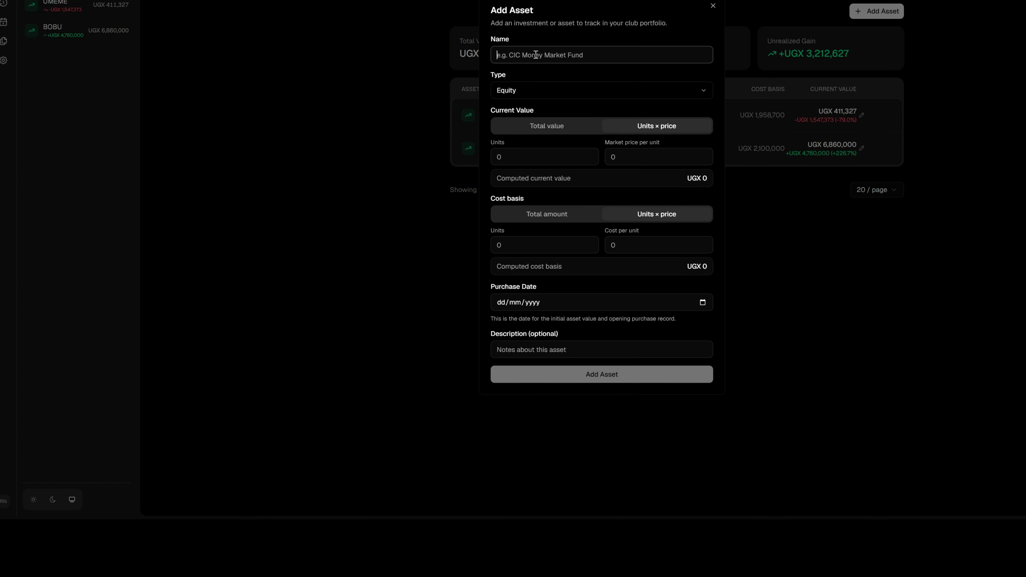
pyautogui.write('UG12K0811352')
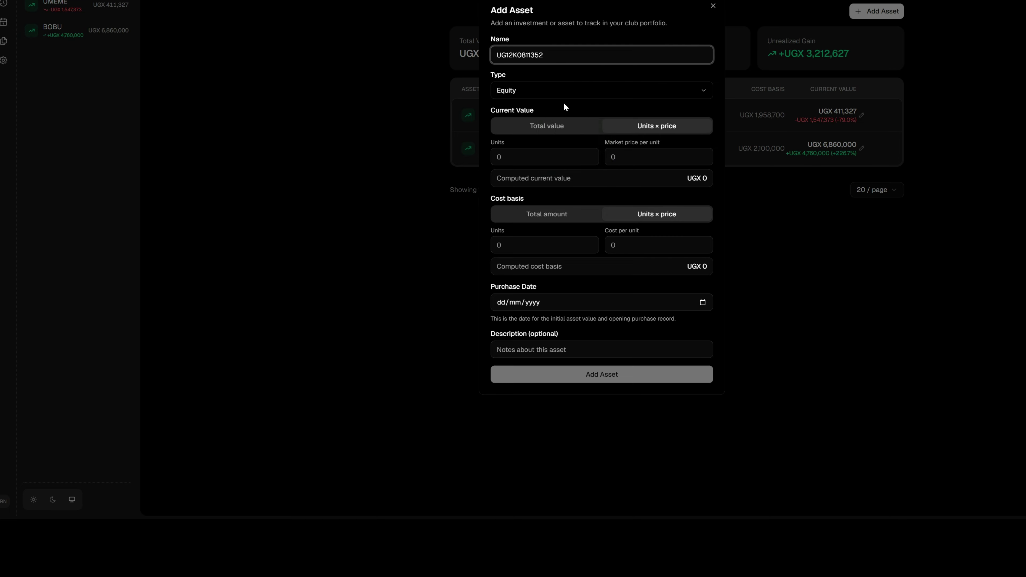
pyautogui.click(568, 93)
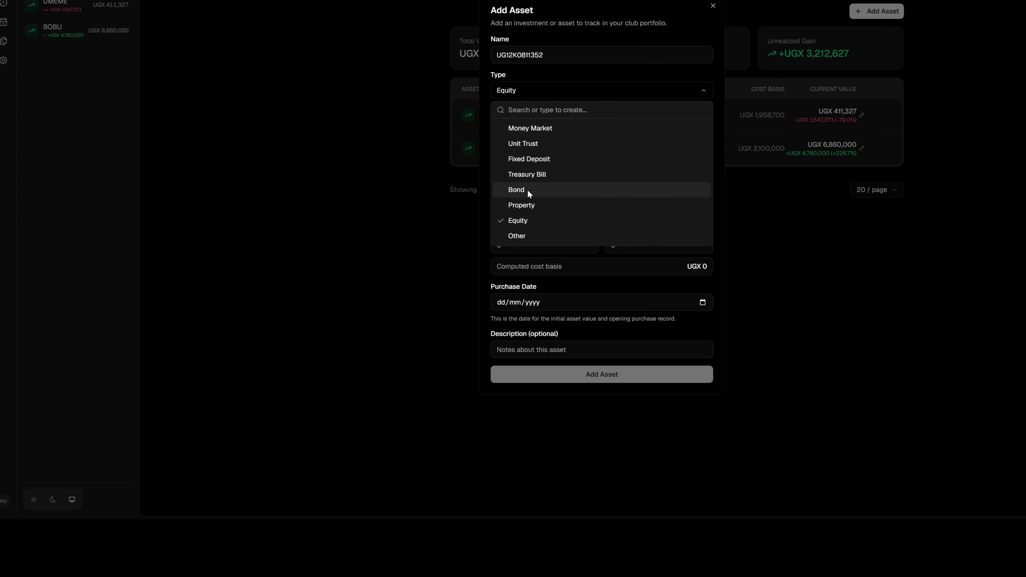
pyautogui.click(529, 192)
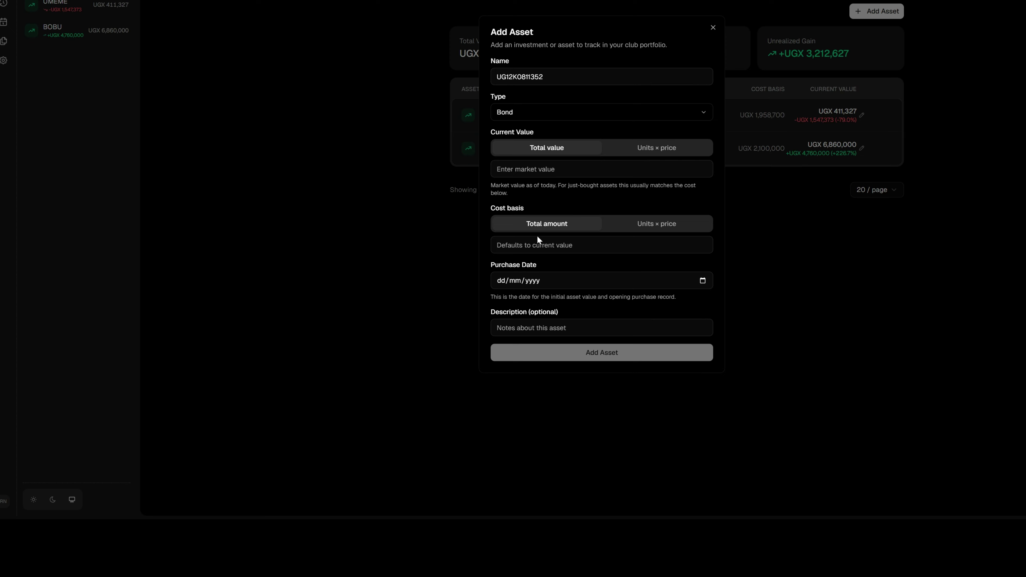
# Enter 10000000 as both the total cost basis and the current total value of the bond.
pyautogui.click(512, 243)
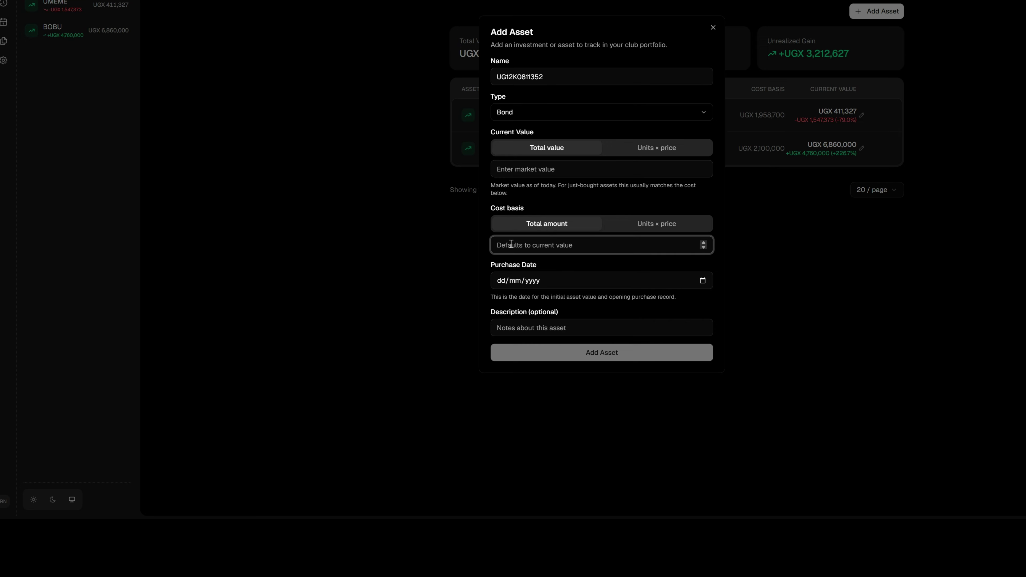
pyautogui.write('1')
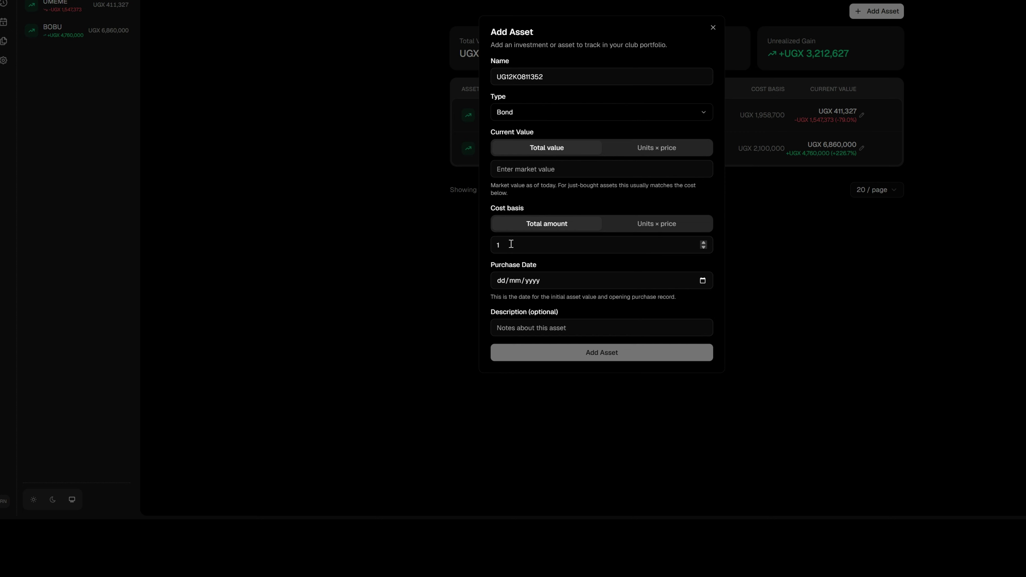
pyautogui.click(506, 242)
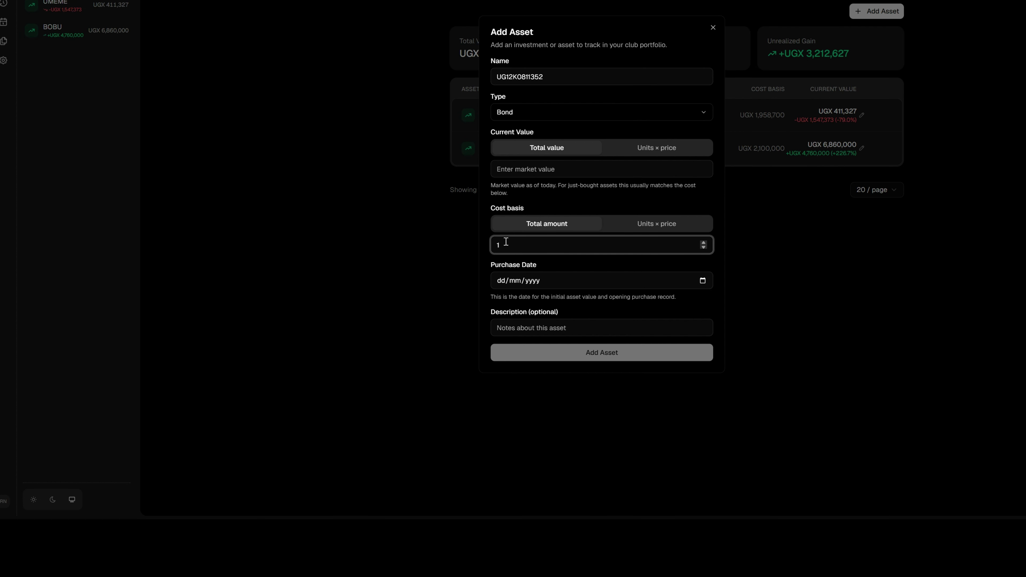
pyautogui.write('0000000')
pyautogui.moveTo(533, 245); pyautogui.dragTo(489, 248)
pyautogui.hotkey('ctrl', 'c')
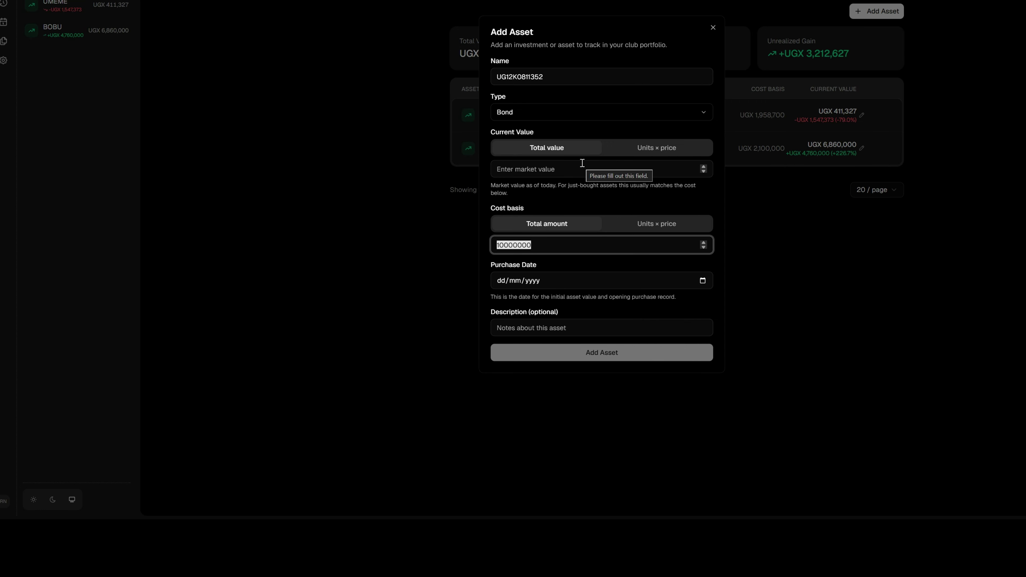
pyautogui.click(515, 171)
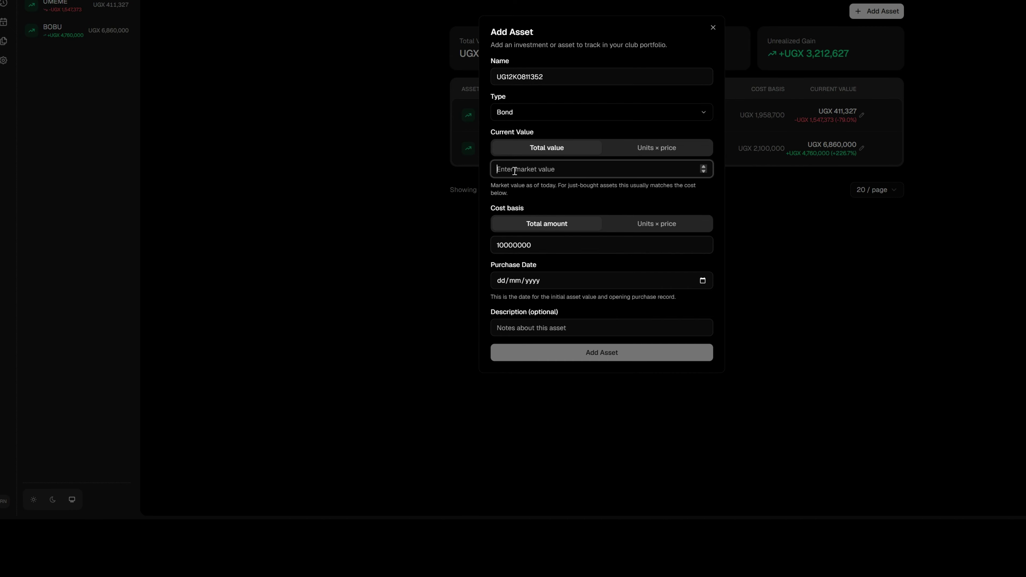
pyautogui.hotkey('ctrl', 'v')
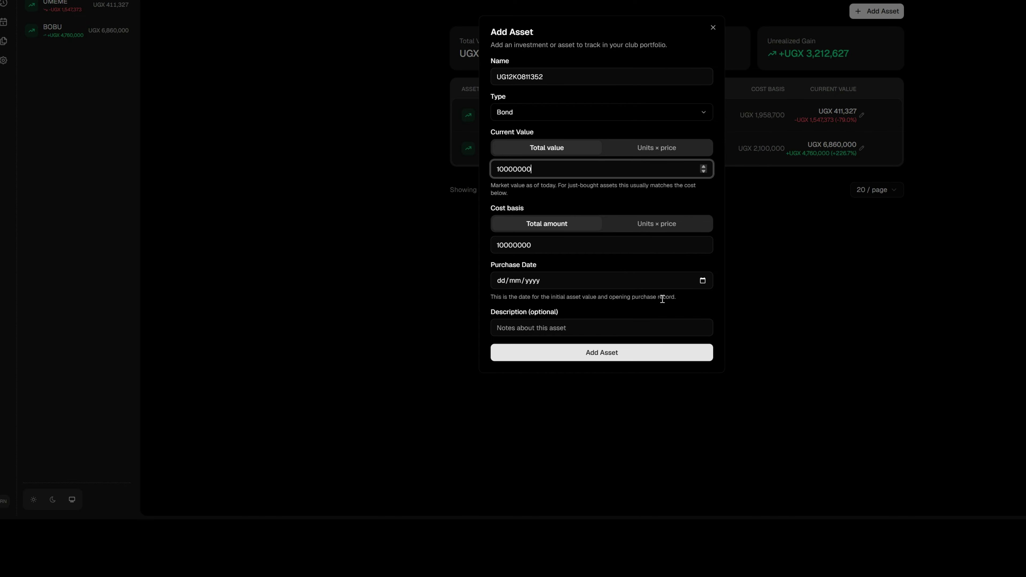
# Set the bond's purchase date to 09/09/2025 and save the asset.
pyautogui.click(702, 281)
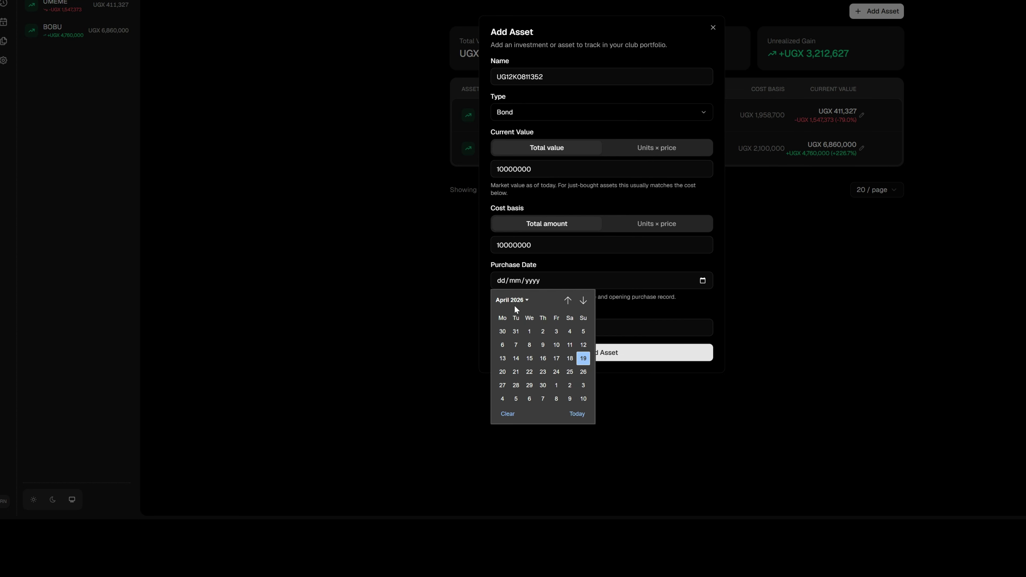
pyautogui.click(521, 301)
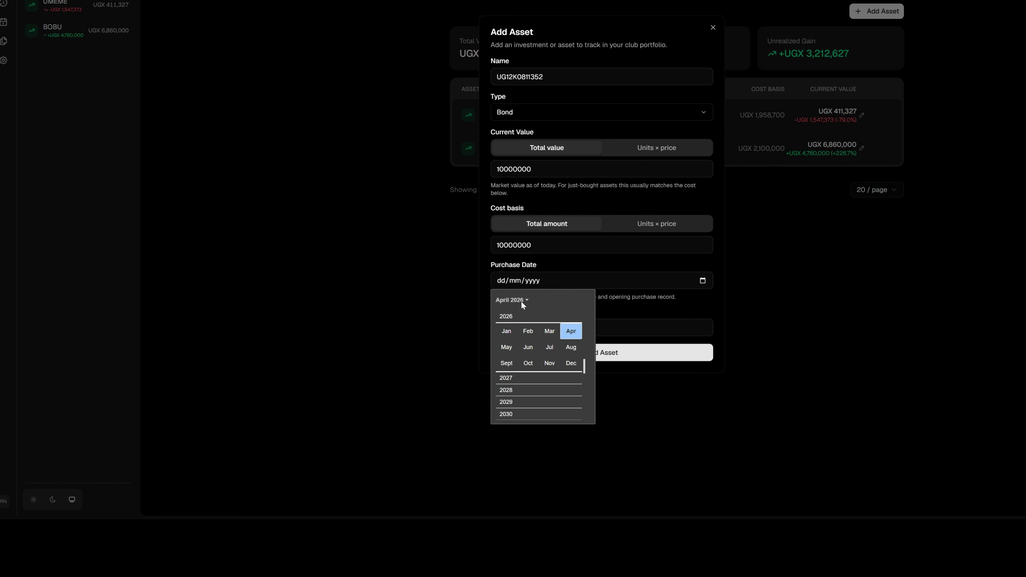
pyautogui.scroll(1, 512, 317)
pyautogui.click(514, 313)
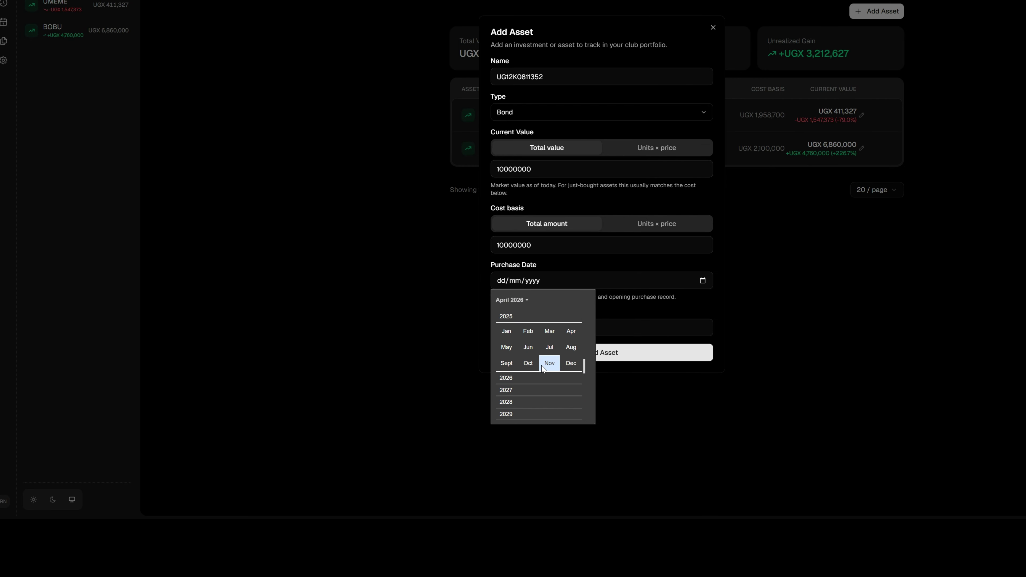
pyautogui.click(507, 364)
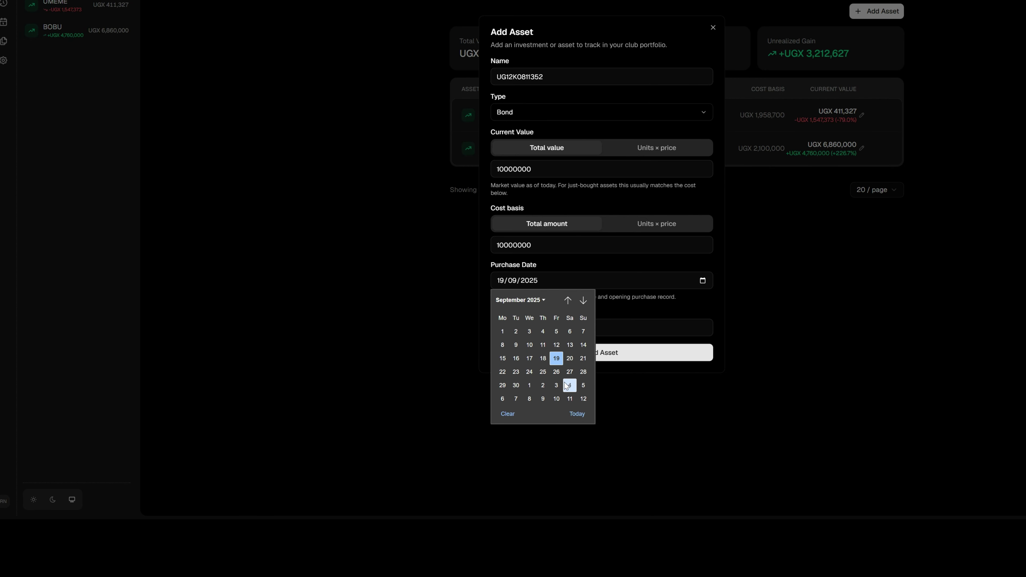
pyautogui.click(518, 345)
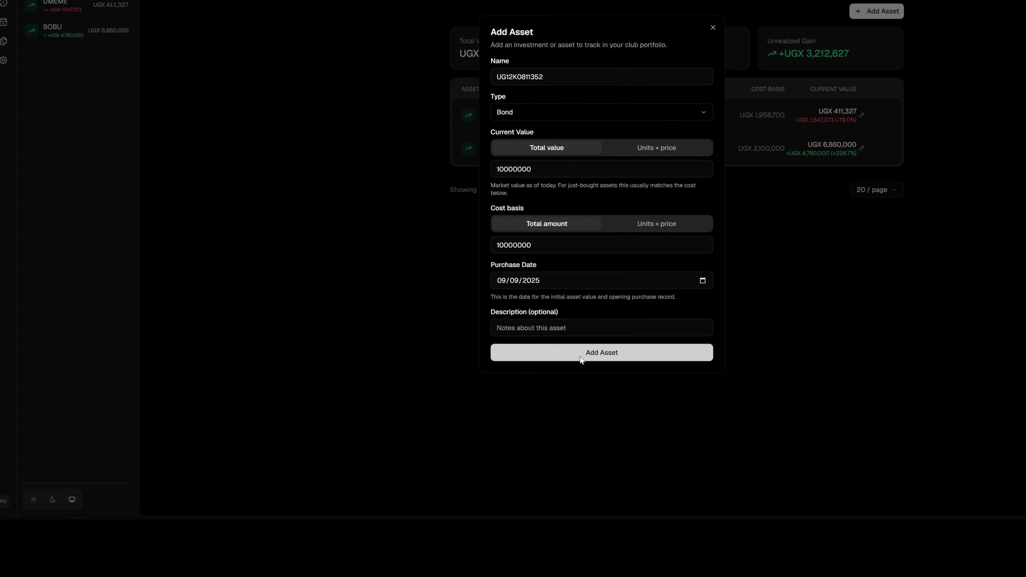
pyautogui.click(581, 357)
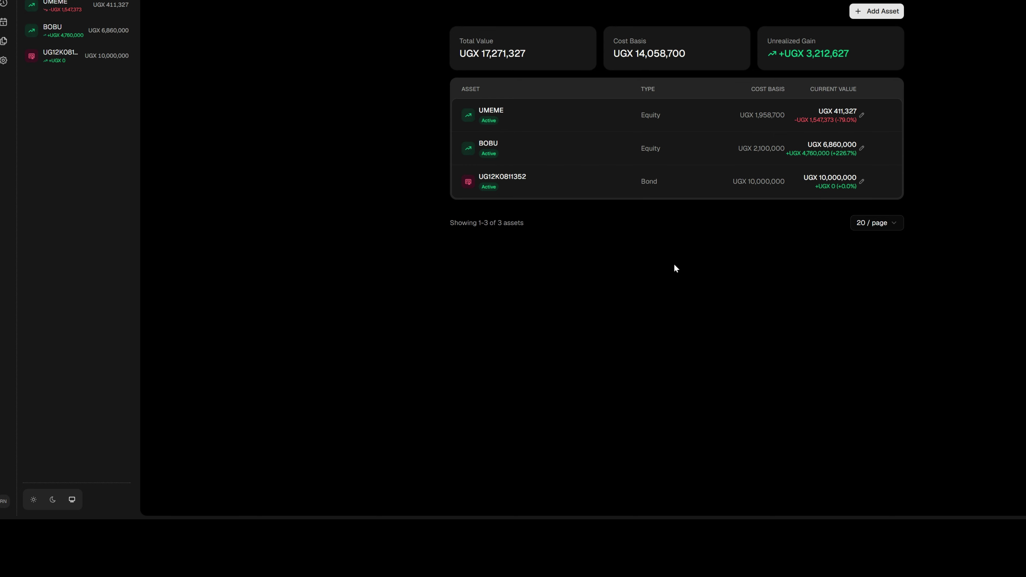
pyautogui.click(877, 11)
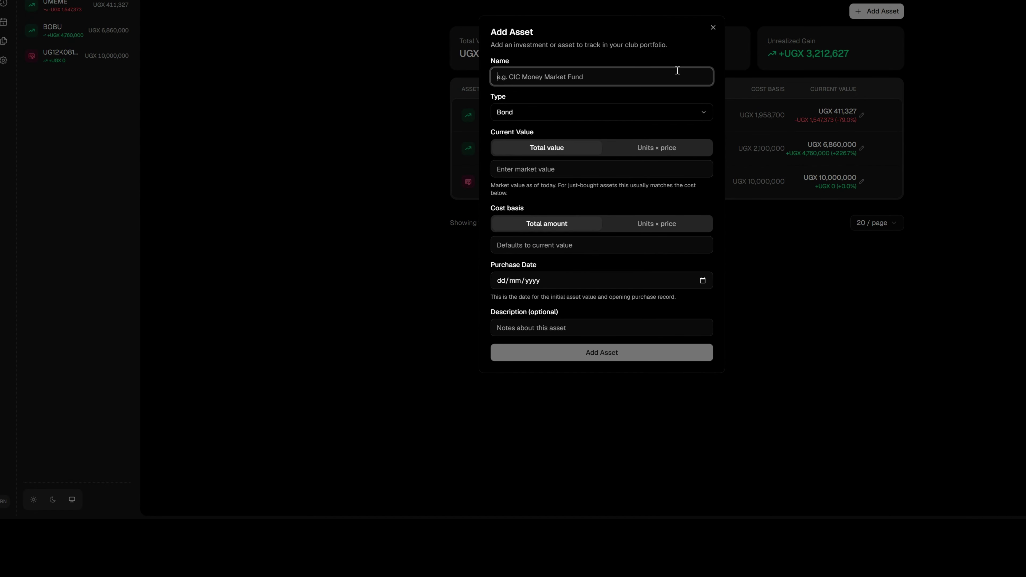
pyautogui.click(715, 28)
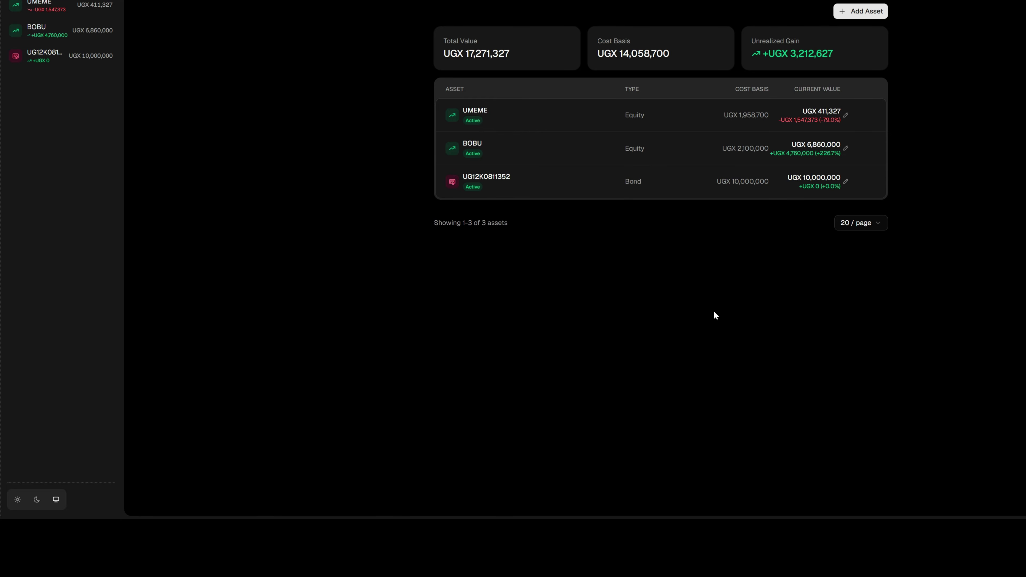
# Start a new asset named Sanlam with the type Unit Trust.
pyautogui.click(850, 14)
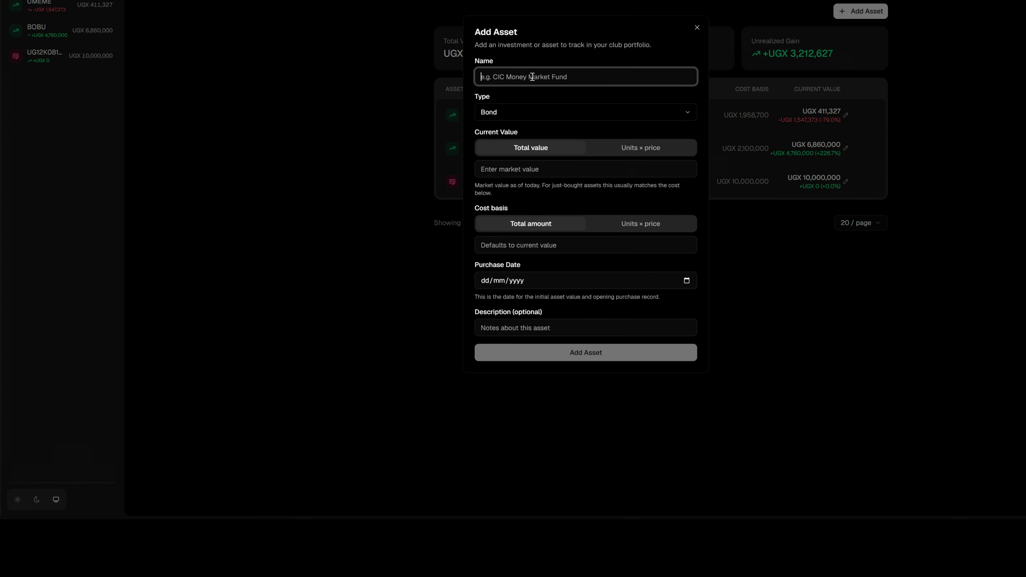
pyautogui.write('Sanlam')
pyautogui.click(549, 111)
pyautogui.click(517, 164)
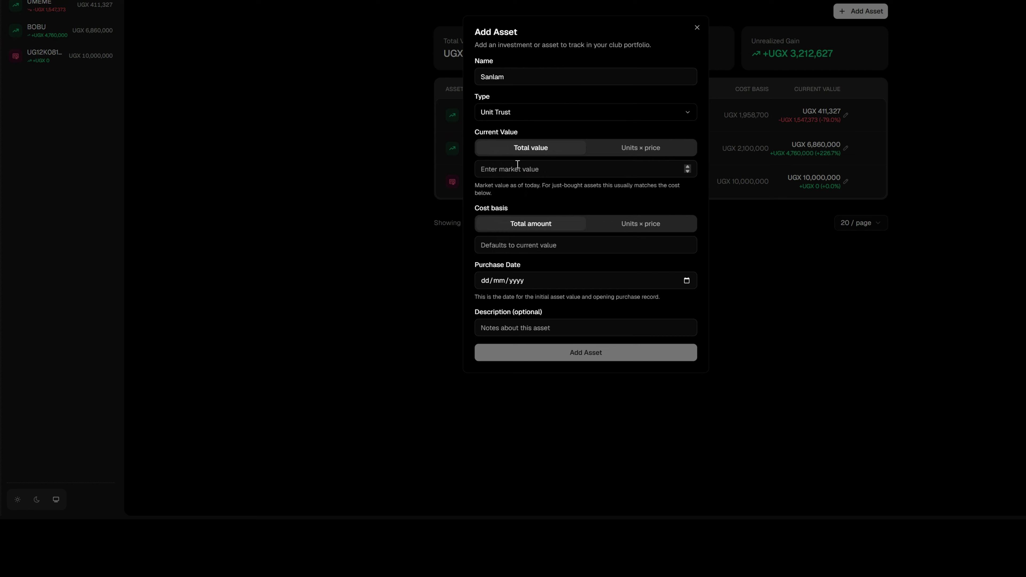
pyautogui.click(531, 116)
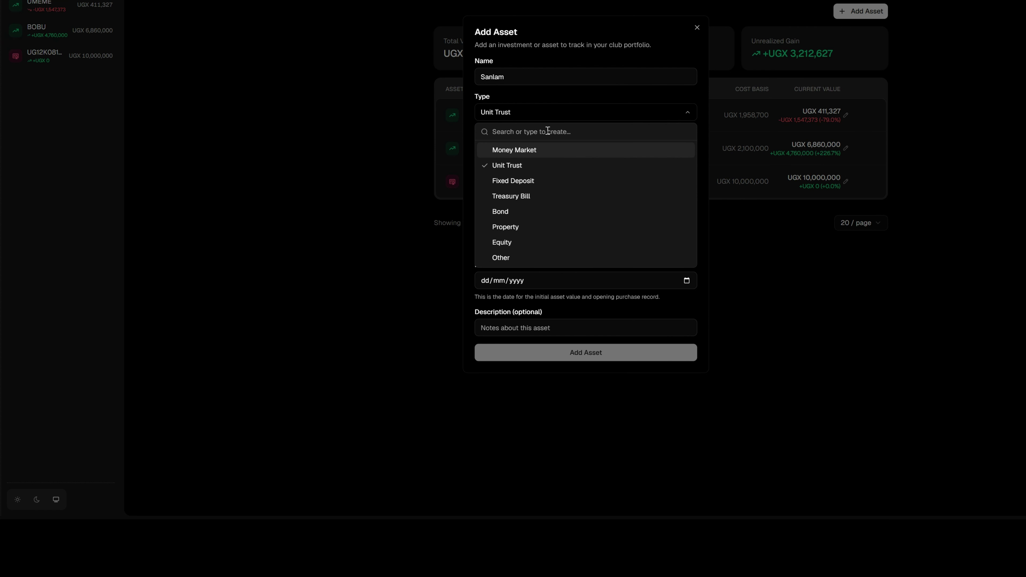
pyautogui.click(535, 116)
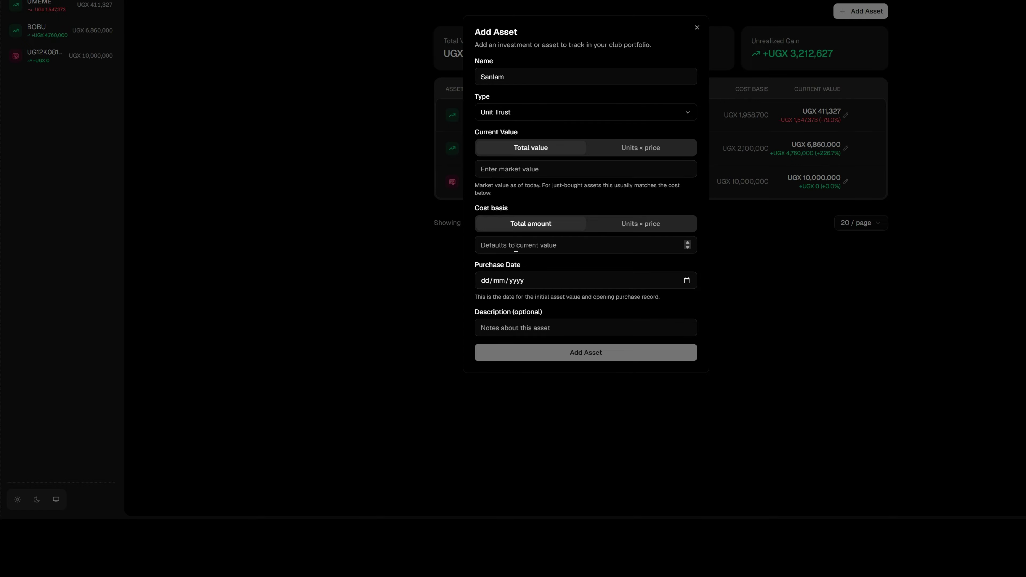
# Enter 6467101 as both the total cost basis and the current total value of the Sanlam unit trust.
pyautogui.click(508, 247)
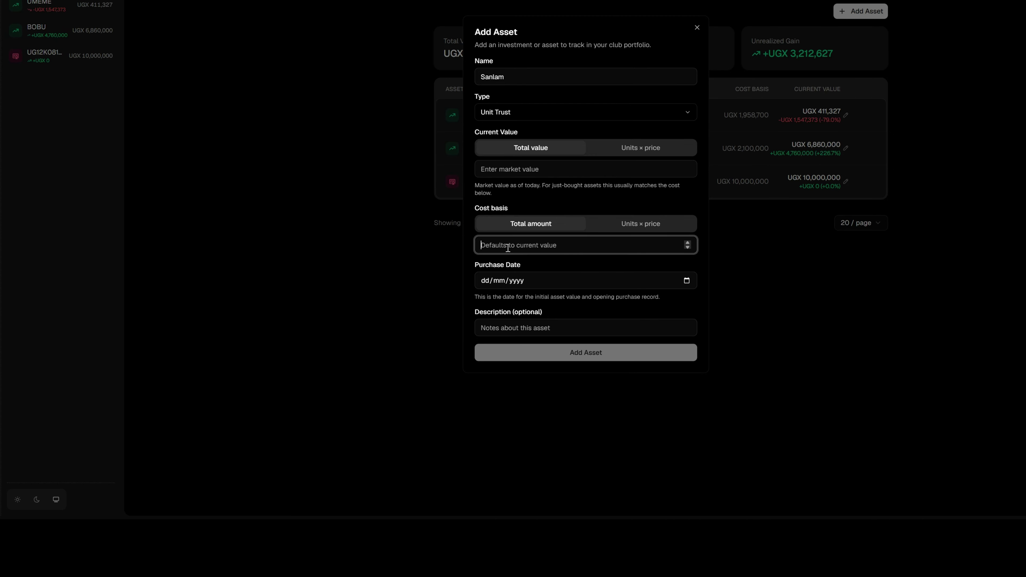
pyautogui.write('6467101')
pyautogui.click(502, 173)
pyautogui.write('6')
pyautogui.press('BackSpace')
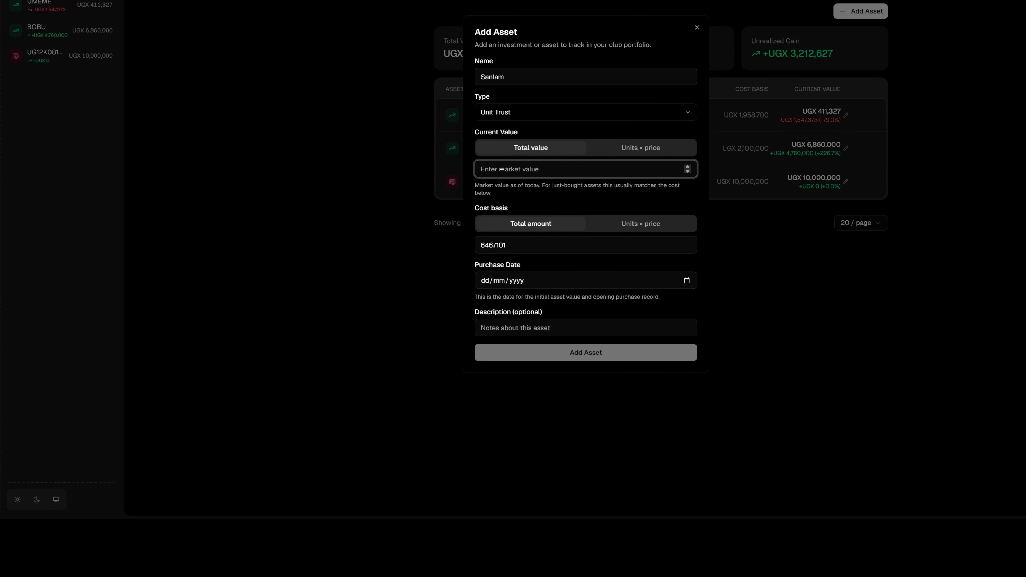
pyautogui.moveTo(518, 245); pyautogui.dragTo(472, 248)
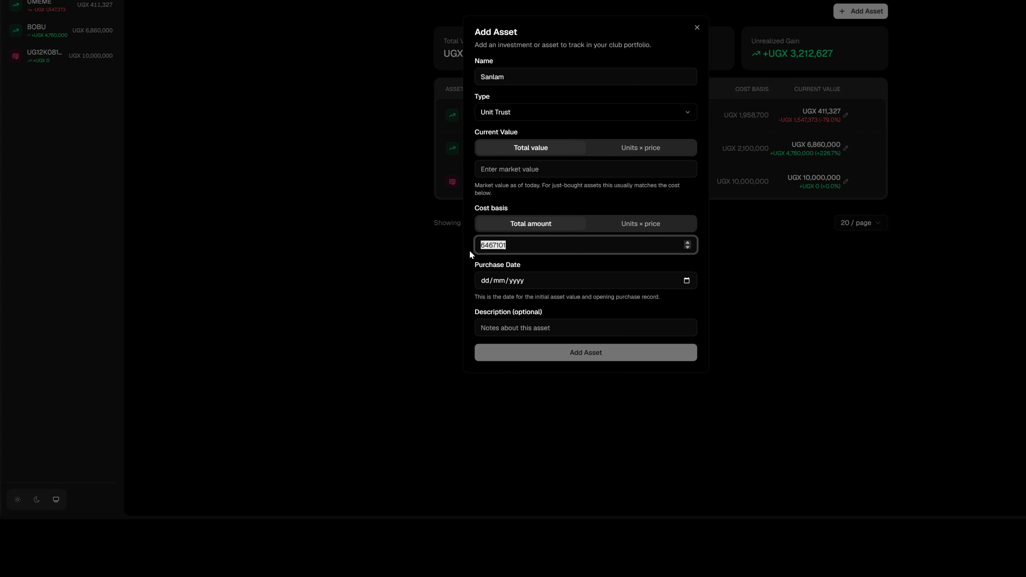
pyautogui.hotkey('ctrl', 'c')
pyautogui.click(485, 167)
pyautogui.hotkey('ctrl', 'v')
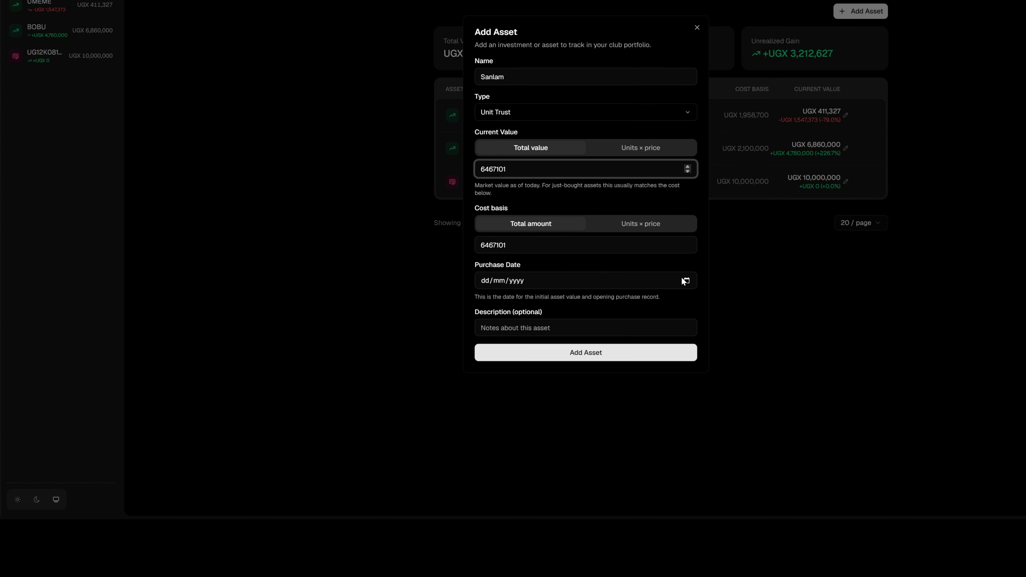
# Set the Sanlam unit trust's purchase date to 01/04/2026 and save the asset.
pyautogui.click(689, 281)
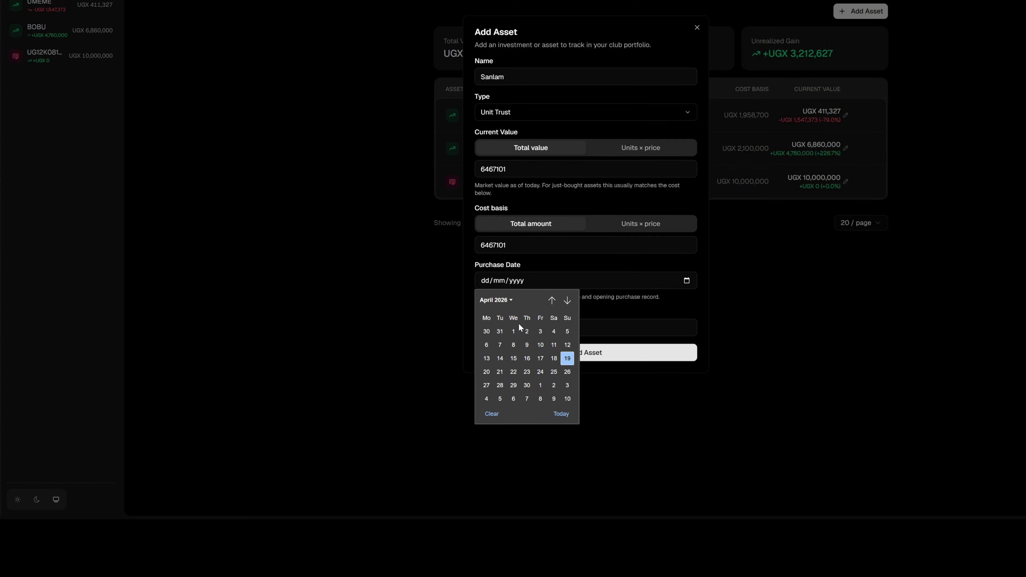
pyautogui.click(513, 332)
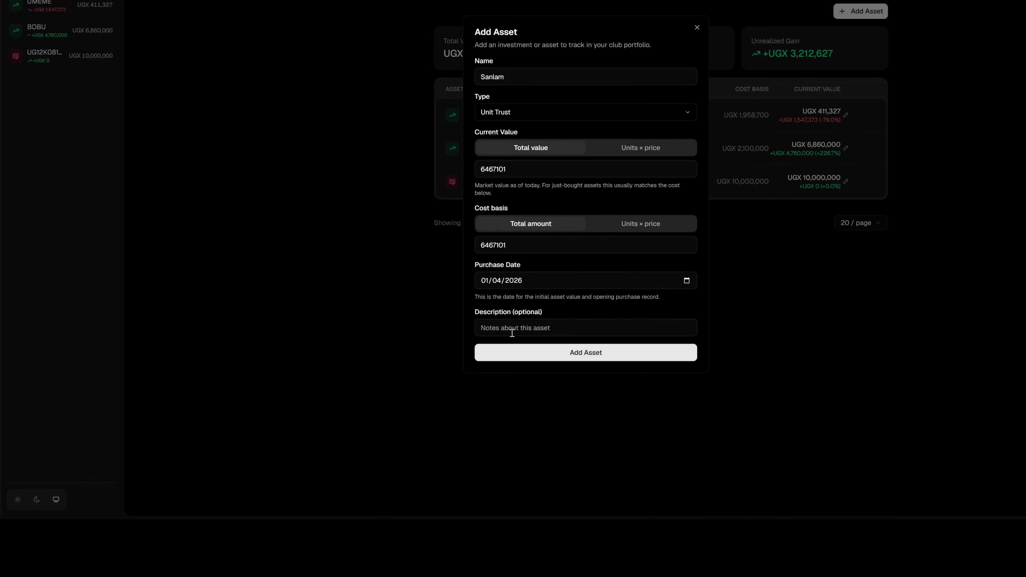
pyautogui.click(581, 358)
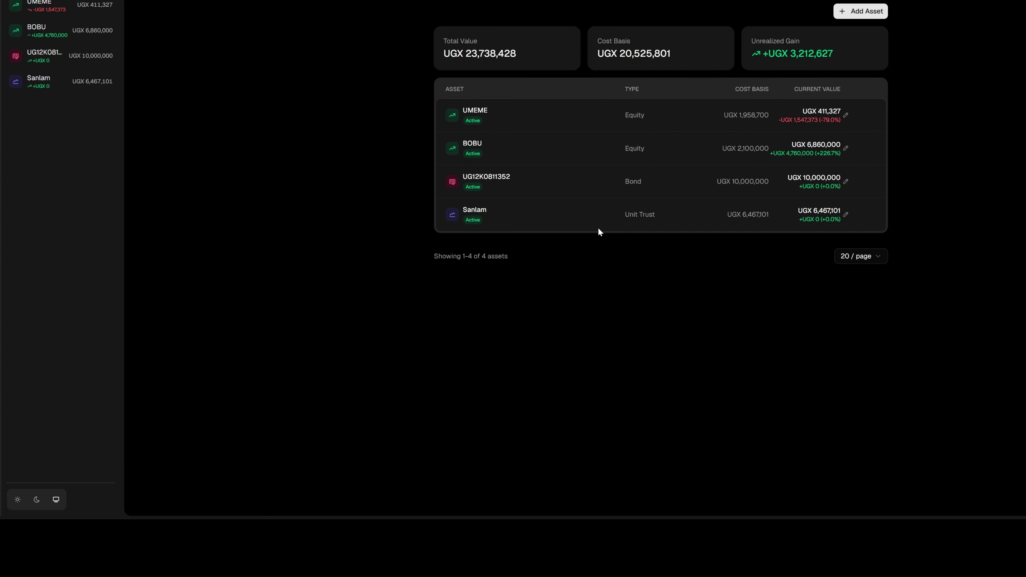
# Record an additional purchase of 2000000 in the Sanlam unit trust and close its details.
pyautogui.click(846, 216)
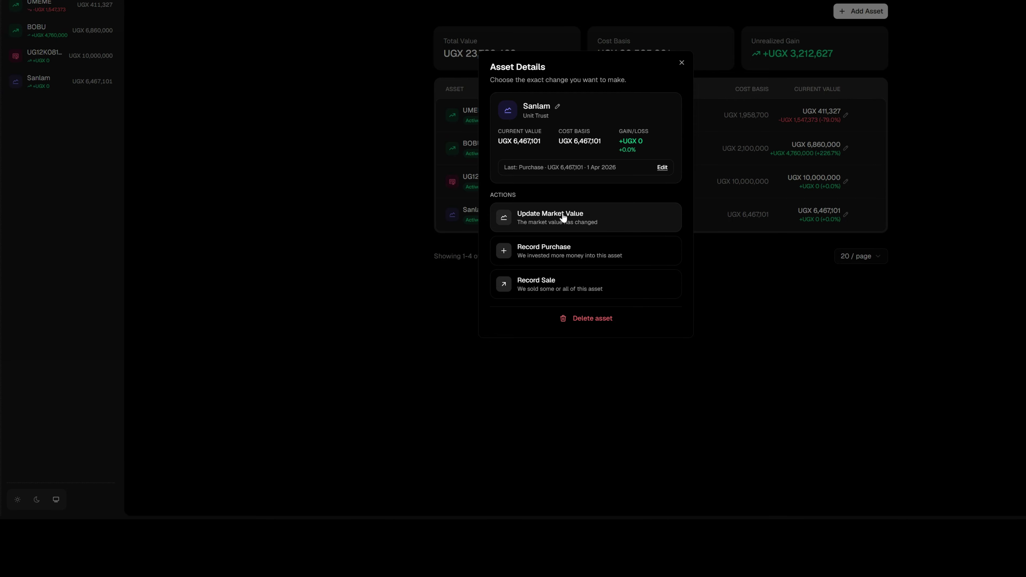
pyautogui.click(553, 261)
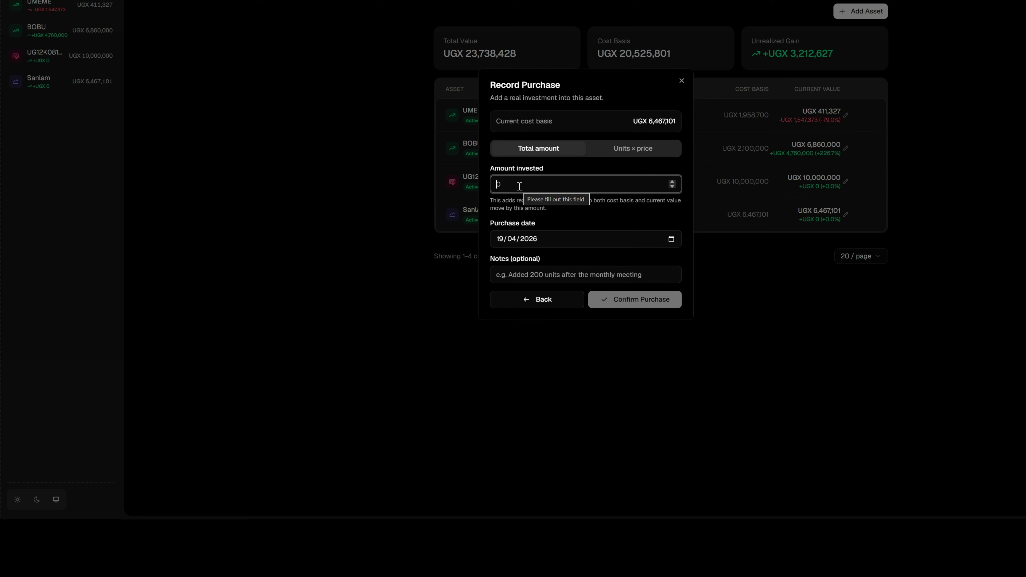
pyautogui.write('2000')
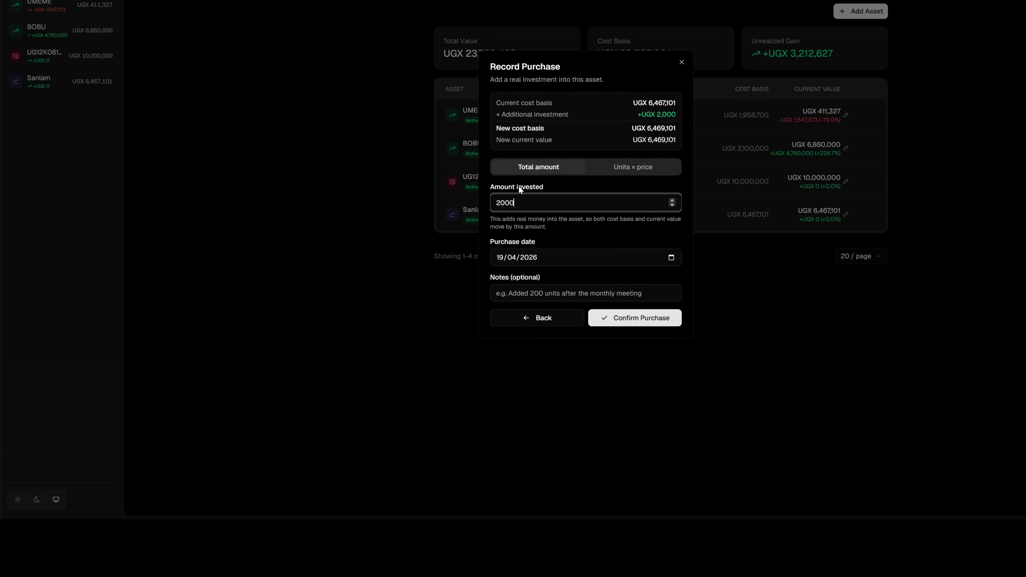
pyautogui.write('000')
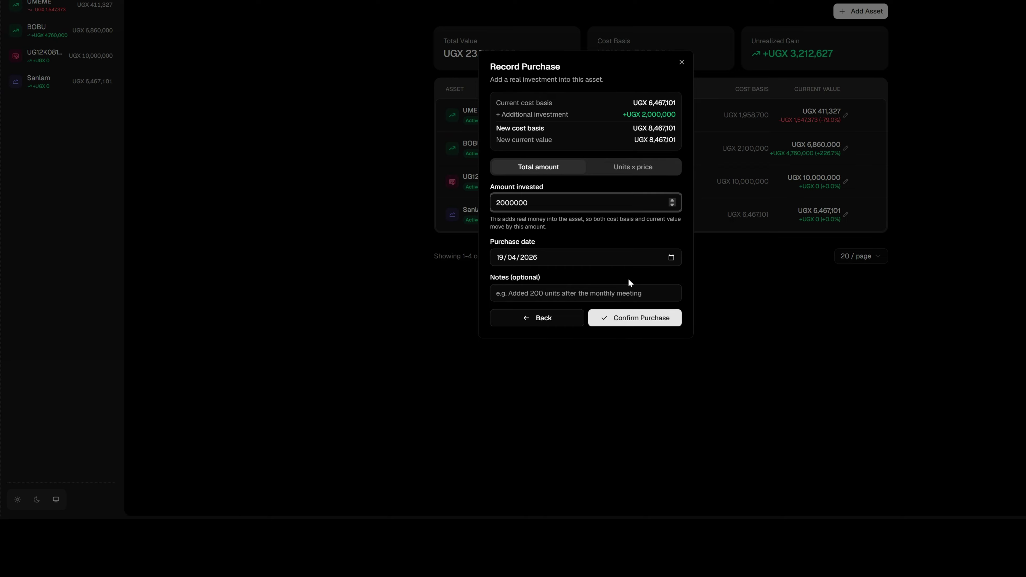
pyautogui.click(631, 319)
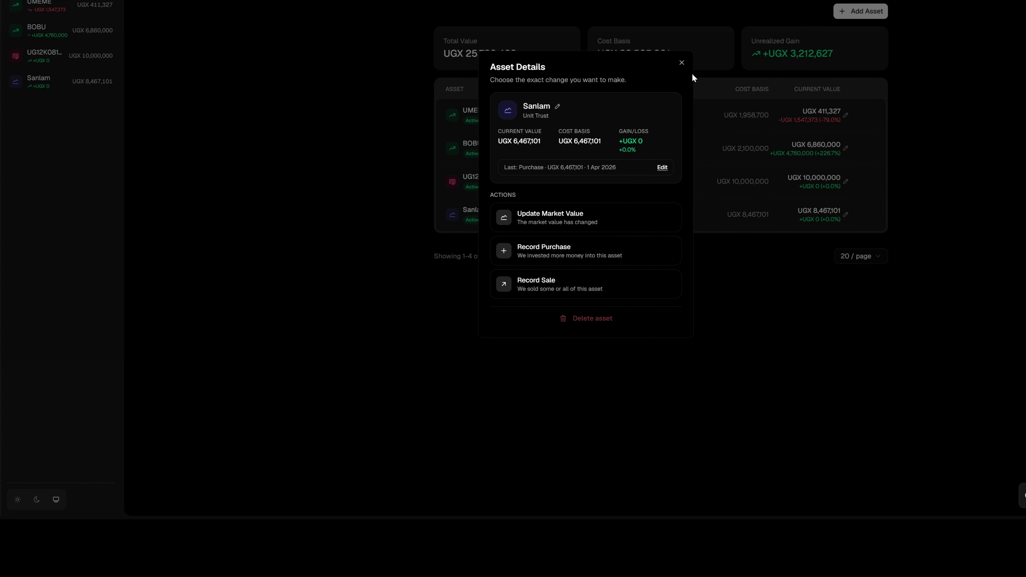
pyautogui.click(682, 62)
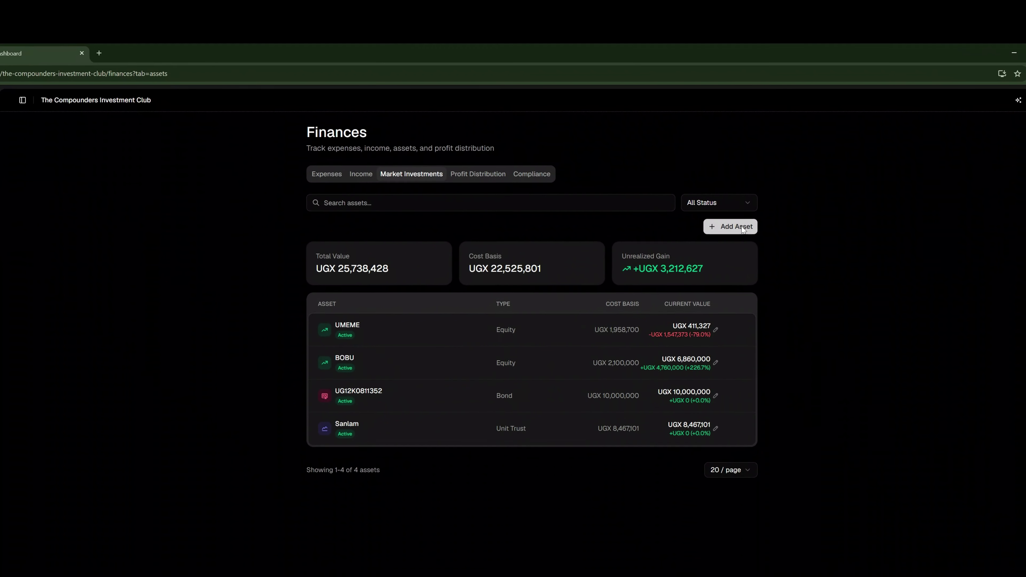
# Start a new asset named SBG, keeping the type Unit Trust.
pyautogui.click(736, 228)
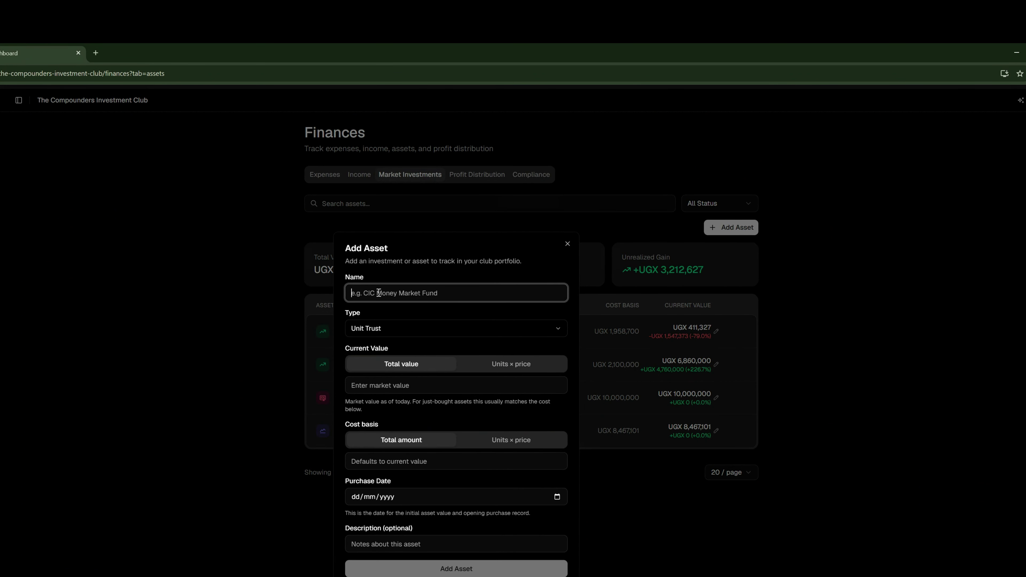
pyautogui.click(379, 293)
pyautogui.write('SBG')
# Enter 6669516 as both the total current value and the total cost basis of the SBG unit trust.
pyautogui.click(363, 387)
pyautogui.write('6')
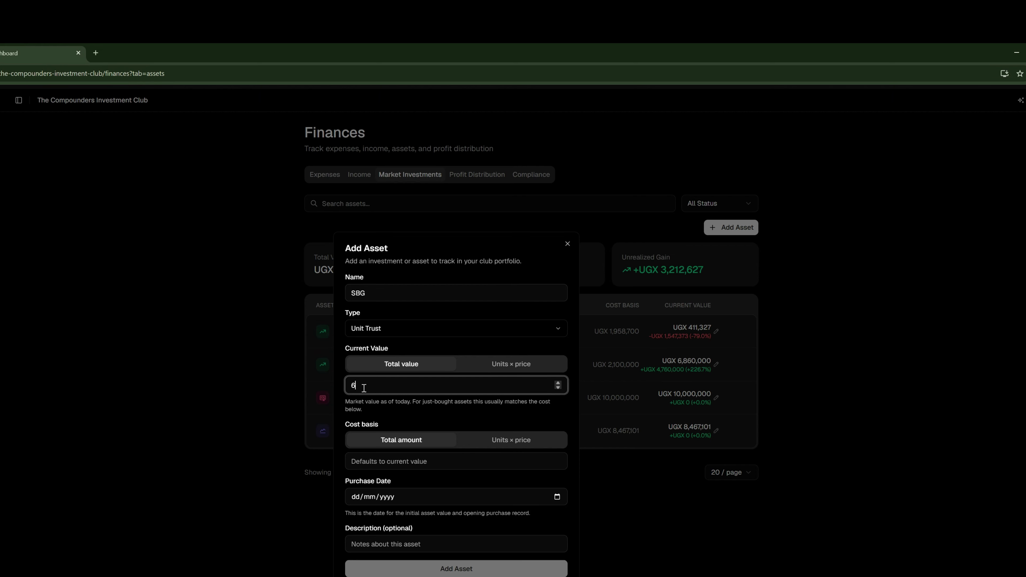
pyautogui.write('69516')
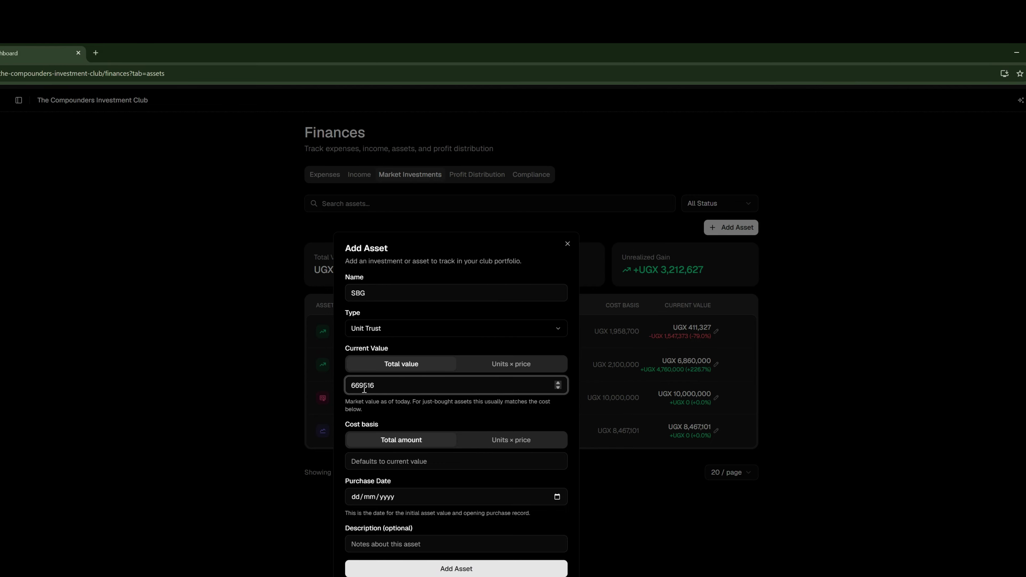
pyautogui.click(360, 387)
pyautogui.write('6')
pyautogui.moveTo(390, 384); pyautogui.dragTo(343, 387)
pyautogui.click(363, 462)
pyautogui.hotkey('ctrl', 'v')
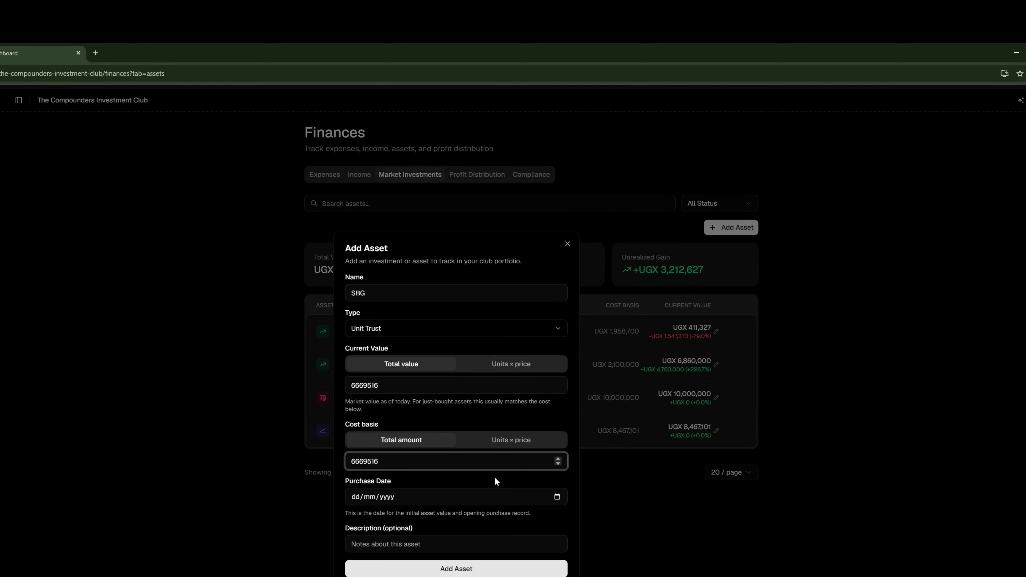
# Set SBG's purchase date to 01/04/2026 and save the asset.
pyautogui.click(557, 496)
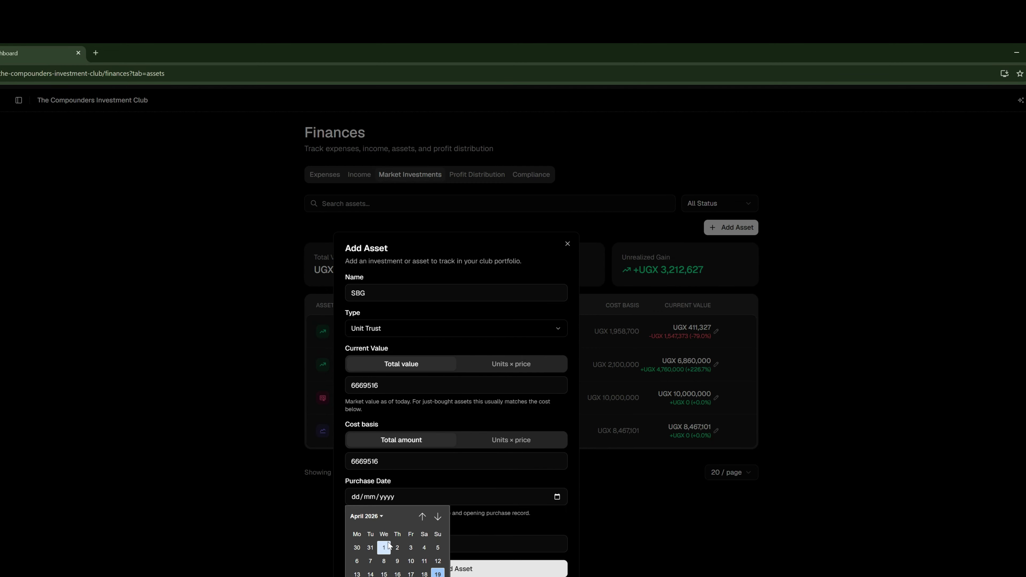
pyautogui.click(384, 548)
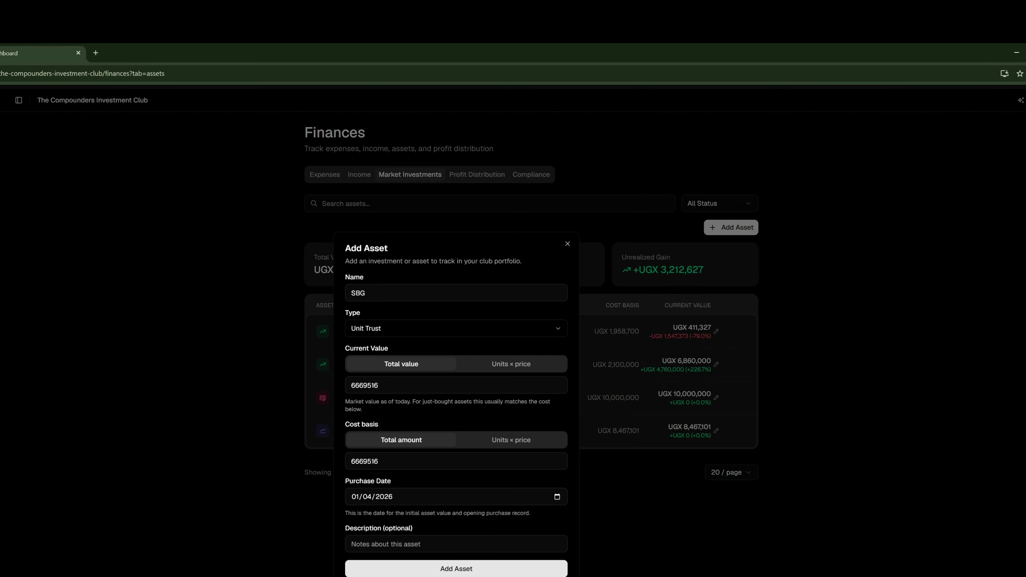
pyautogui.click(471, 570)
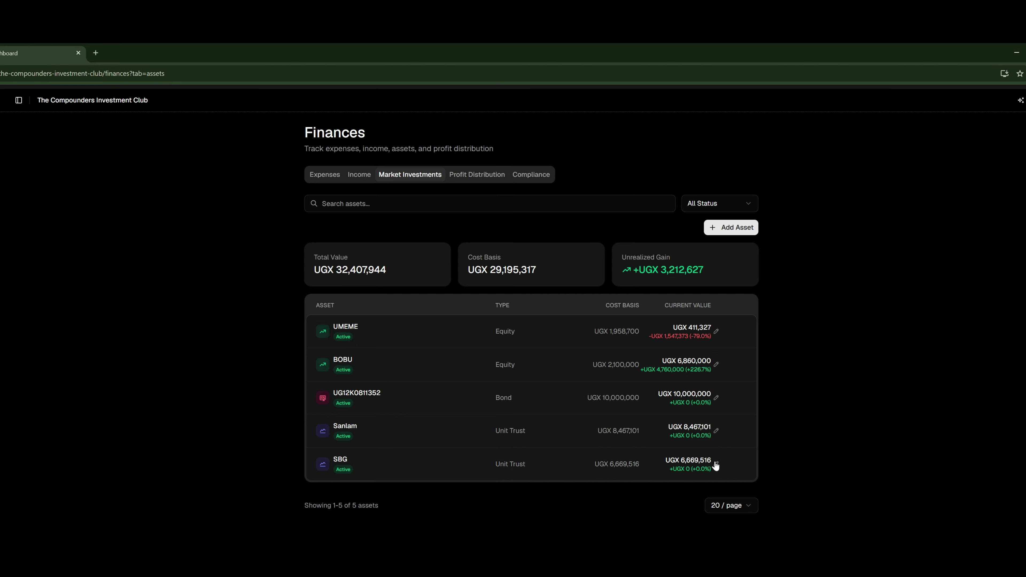
# Start recording a partial sale of the SBG unit trust with total proceeds of 1500000.
pyautogui.click(716, 464)
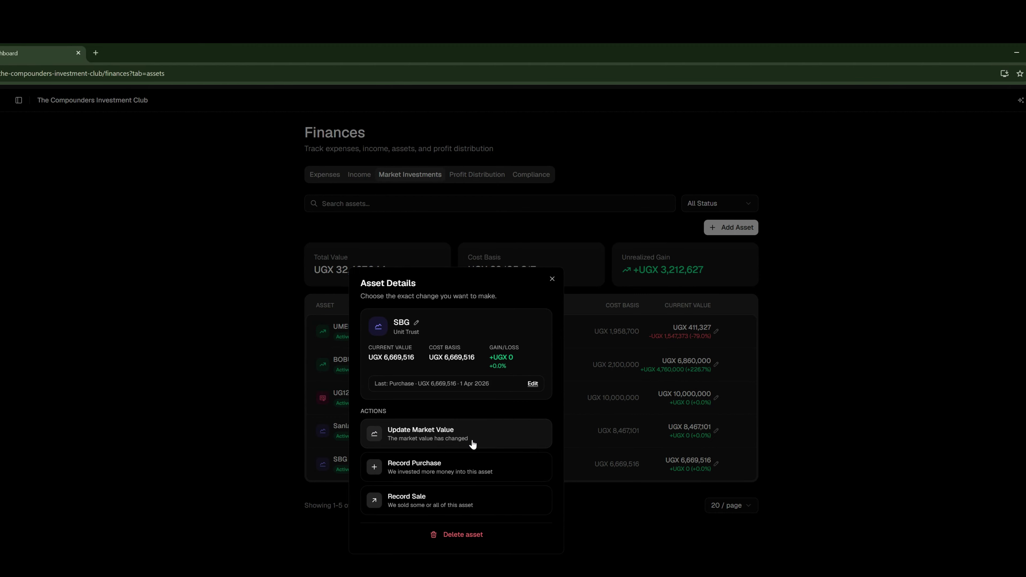
pyautogui.click(427, 501)
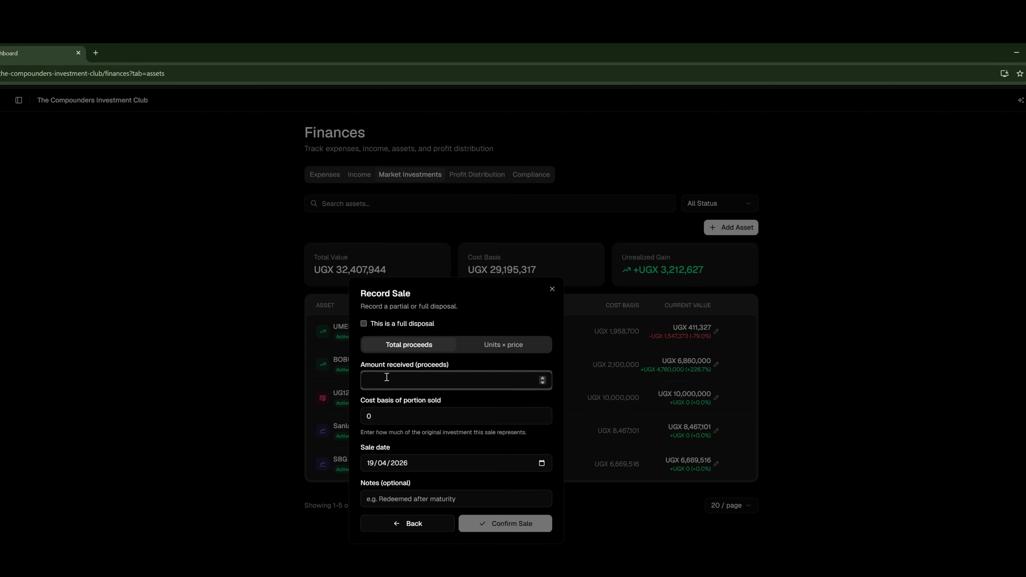
pyautogui.write('15')
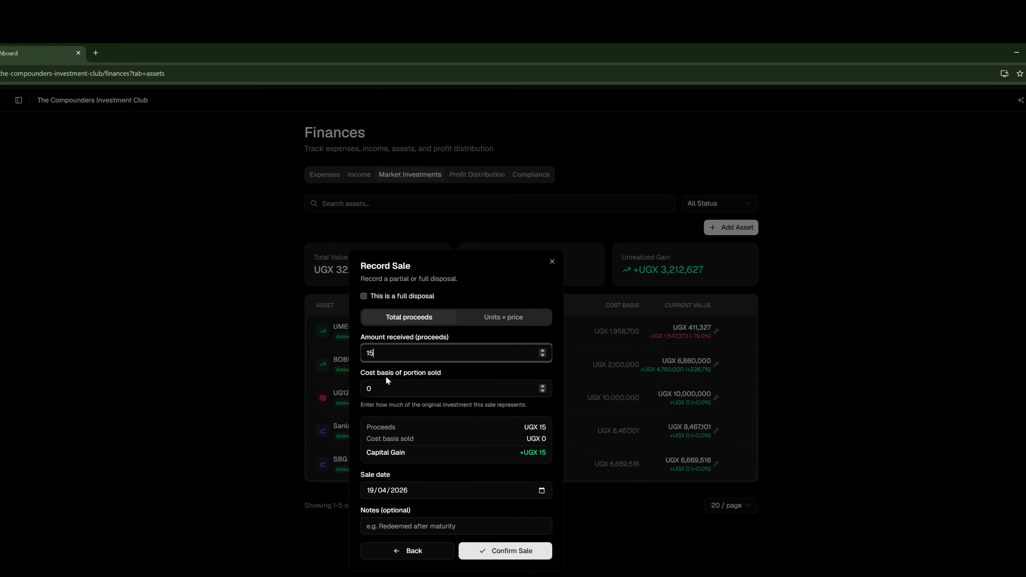
pyautogui.write('00000')
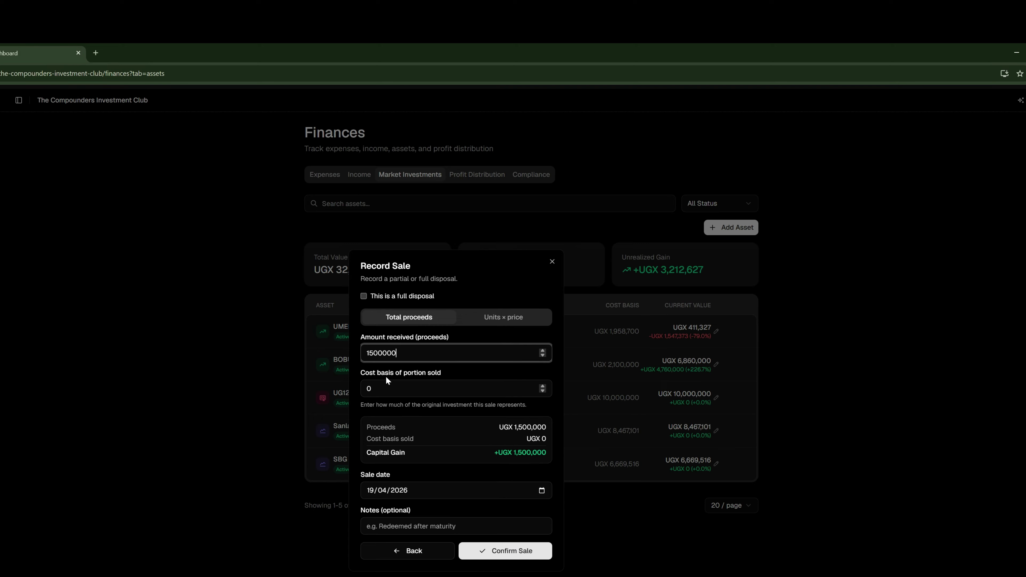
# Set the cost basis of the SBG portion sold to 1500000 and confirm the sale.
pyautogui.click(384, 387)
pyautogui.press('BackSpace')
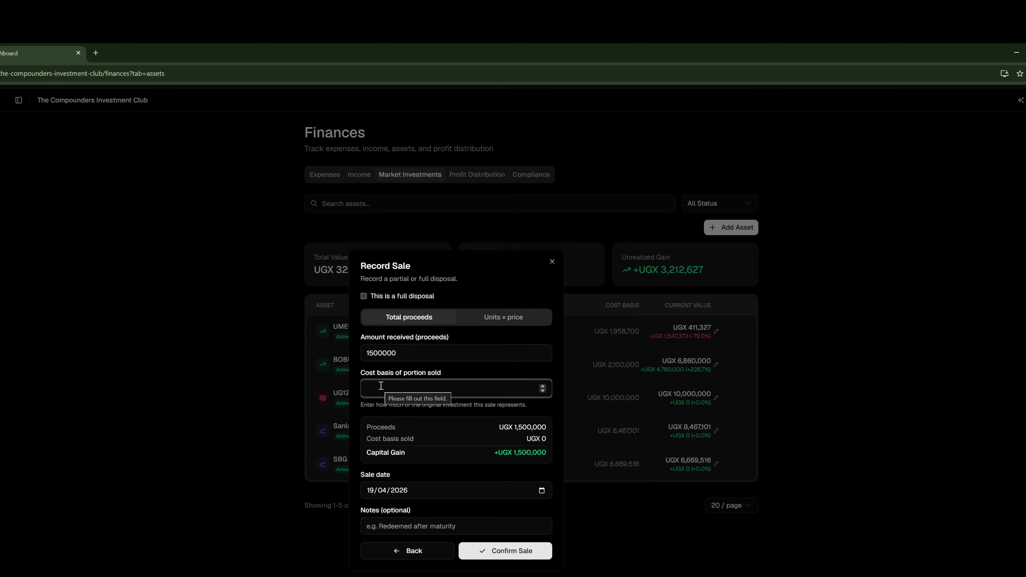
pyautogui.write('1500')
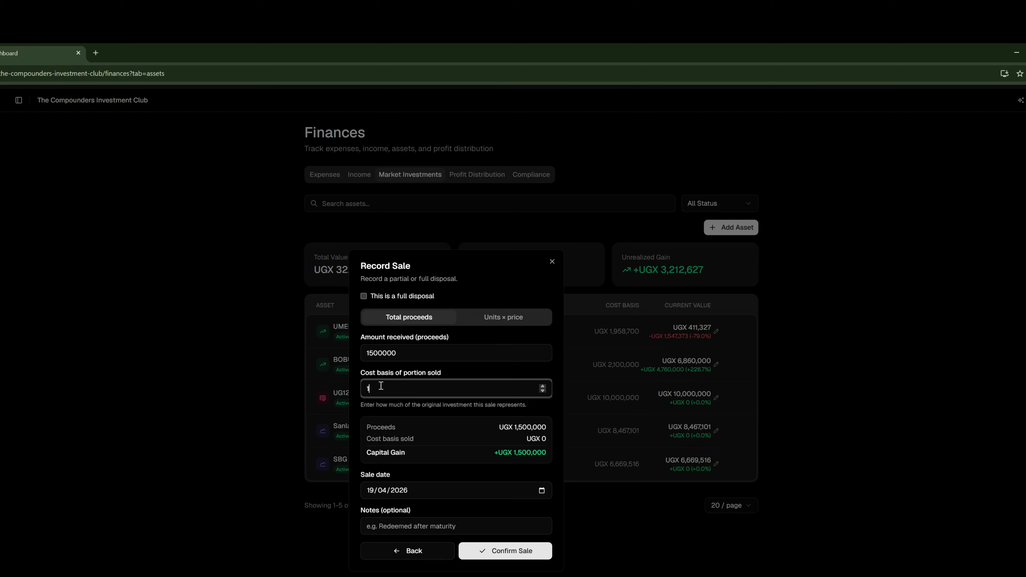
pyautogui.write('000')
pyautogui.press('Down')
pyautogui.press('Down')
pyautogui.doubleClick(543, 385)
pyautogui.click(515, 552)
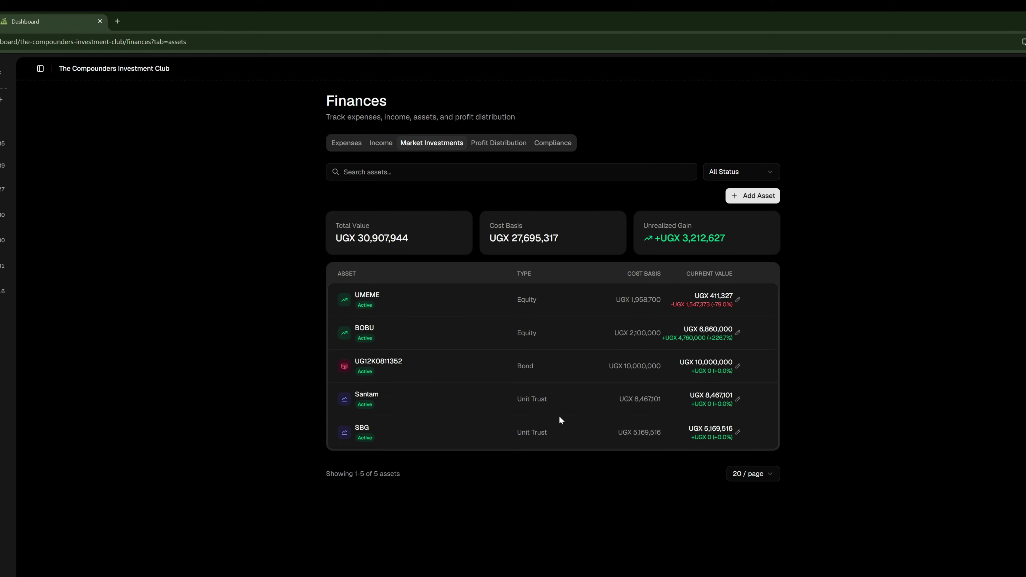
# Review the SBG asset's details, including its last transaction, and close them.
pyautogui.click(738, 433)
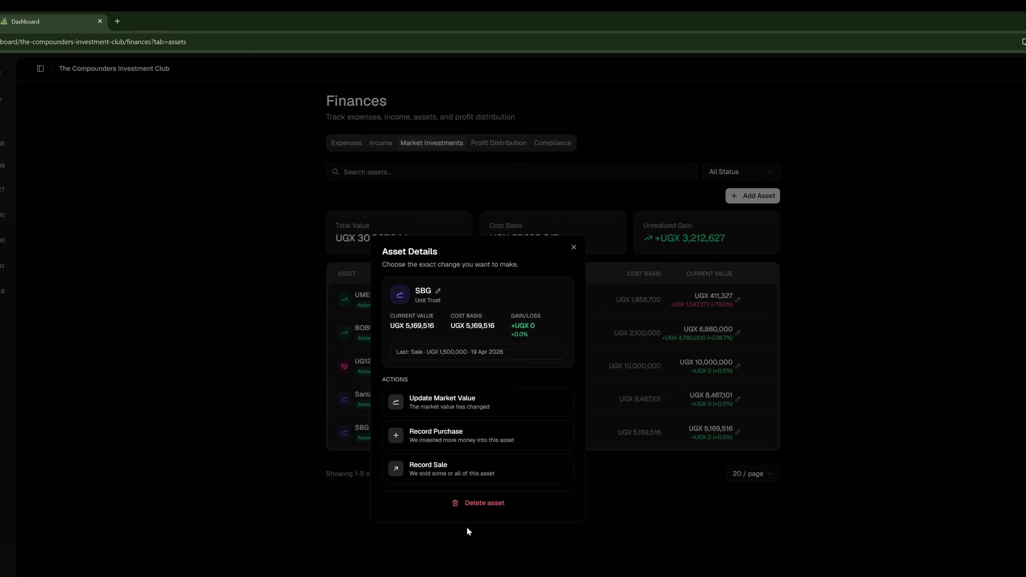
pyautogui.click(574, 247)
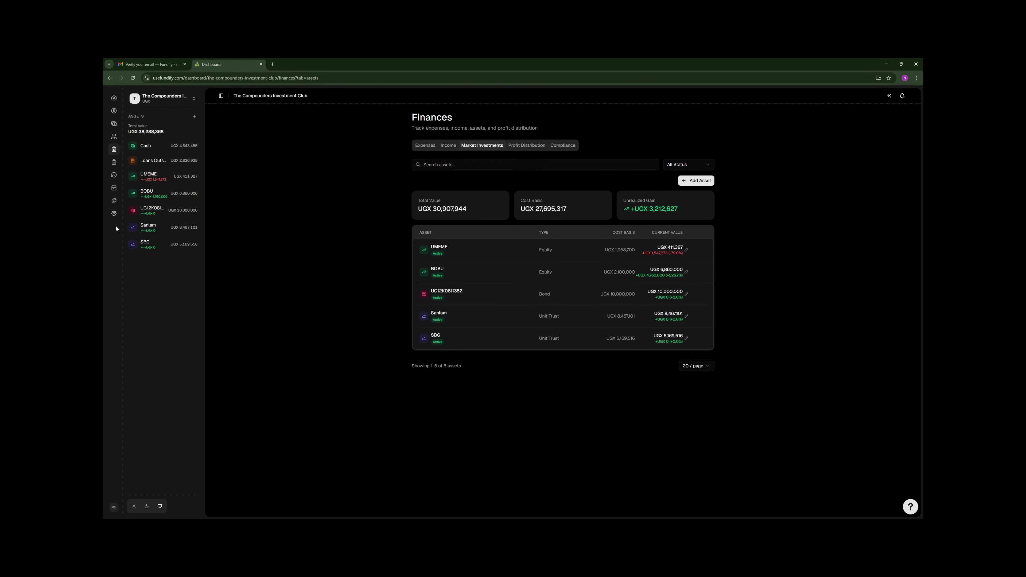
# Open the club's reports and examine the profit and loss statement, balance sheet, member allocation and contribution report.
pyautogui.click(113, 167)
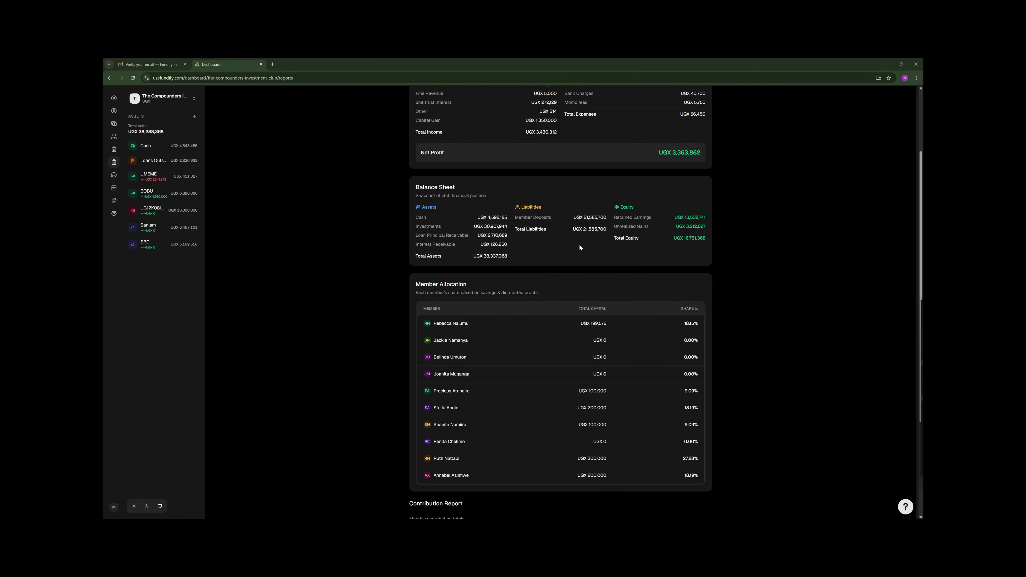
pyautogui.scroll(-4, 762, 235)
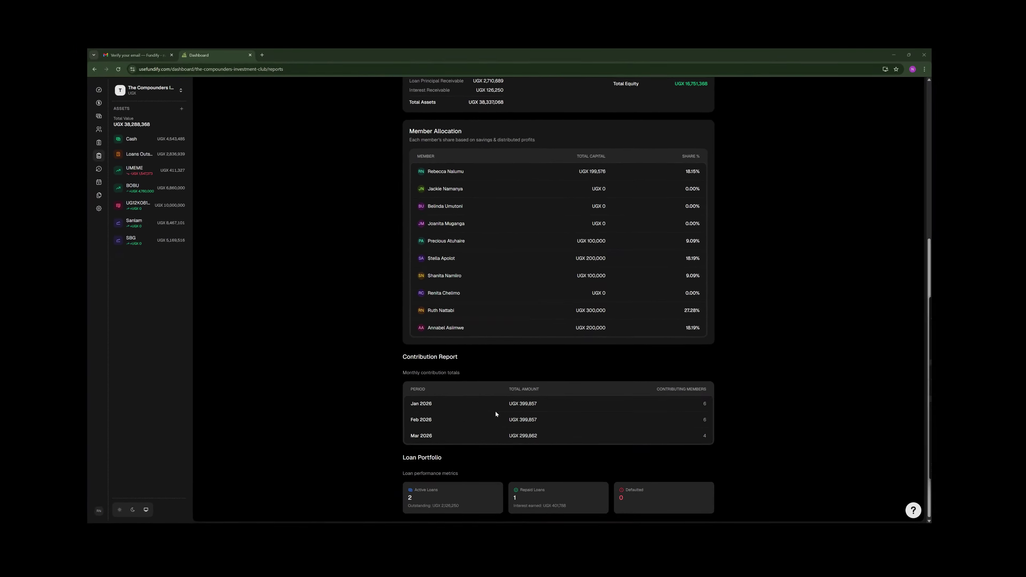
pyautogui.scroll(15, 495, 411)
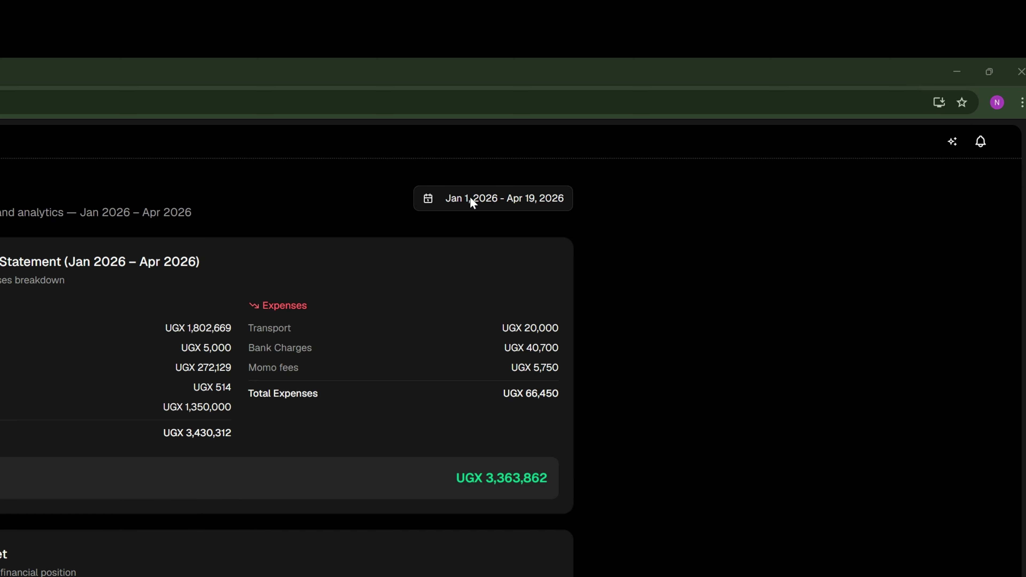
pyautogui.scroll(-10, 472, 307)
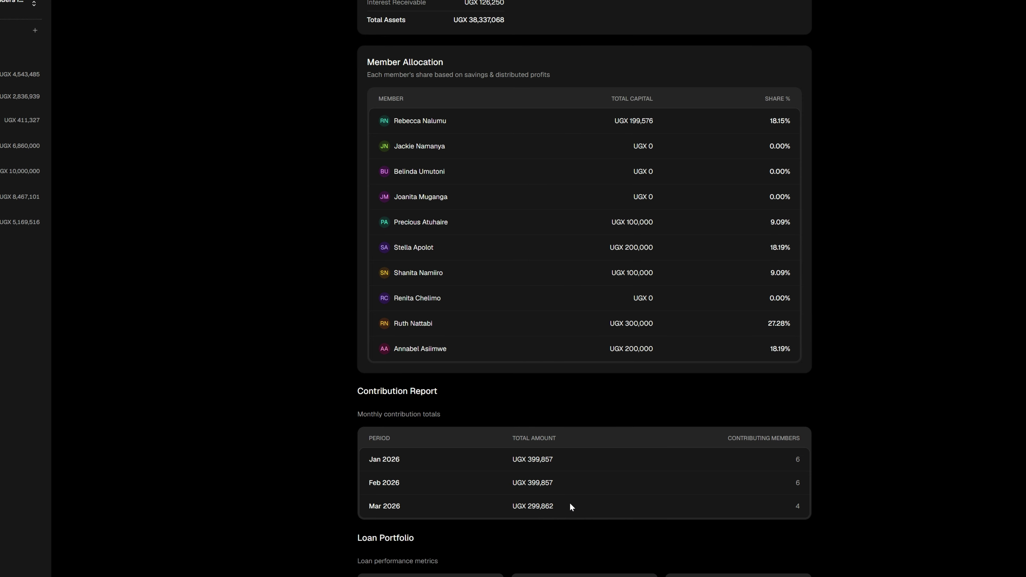
pyautogui.scroll(4, 481, 425)
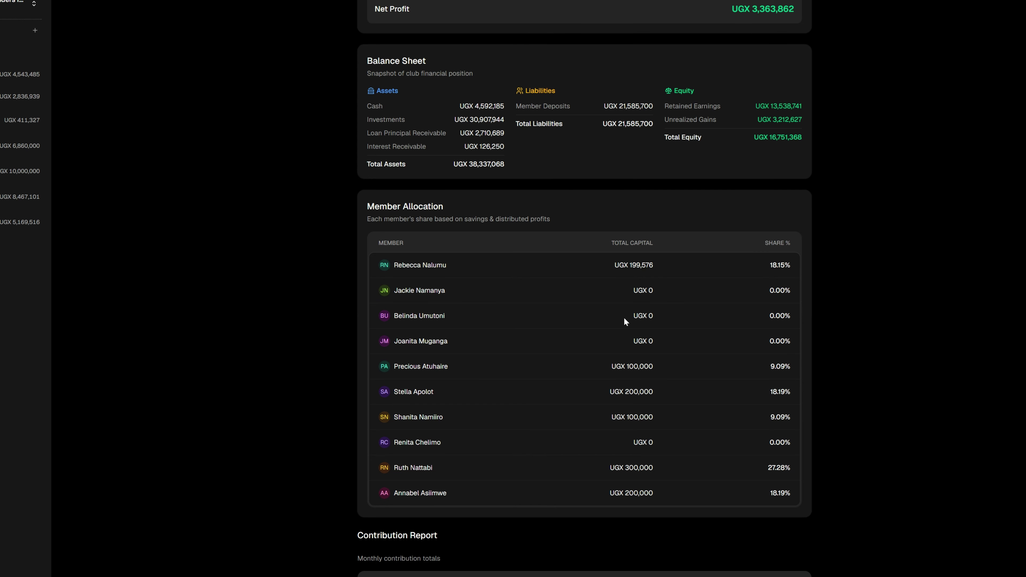
pyautogui.scroll(5, 624, 318)
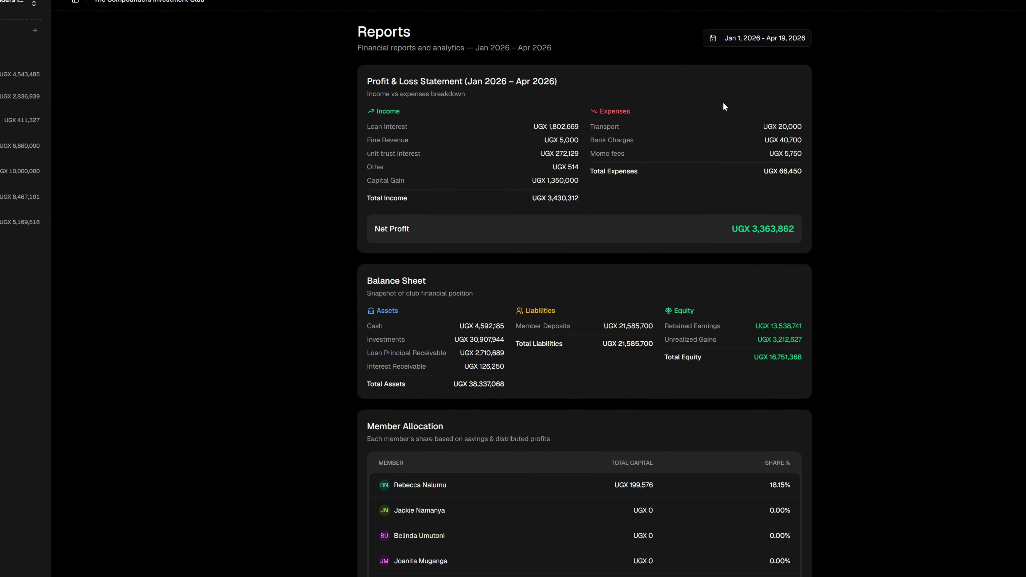
# Switch the reports to All Time and examine the balance sheet and member allocation for that period.
pyautogui.click(744, 38)
pyautogui.click(729, 132)
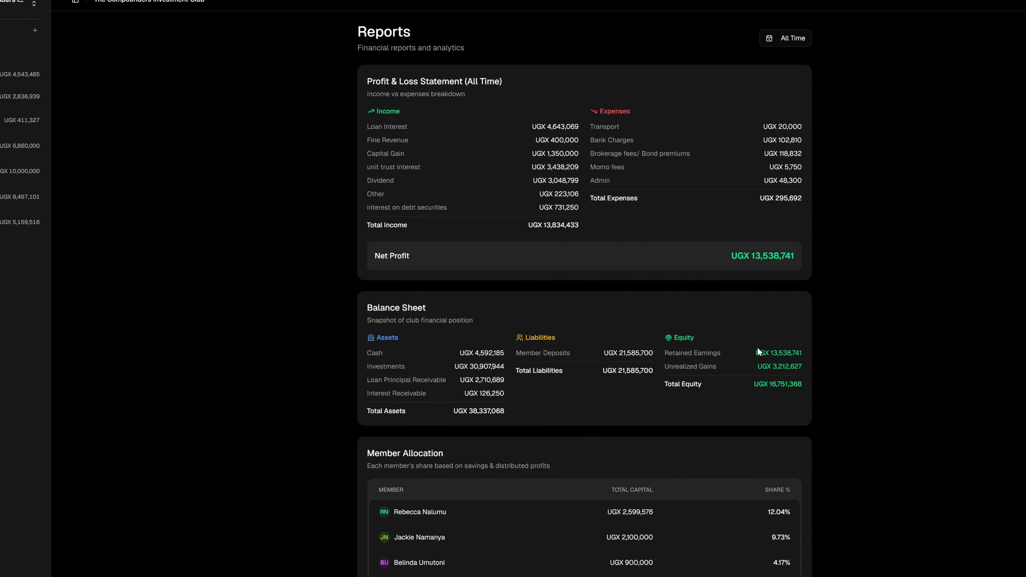
pyautogui.scroll(-4, 758, 350)
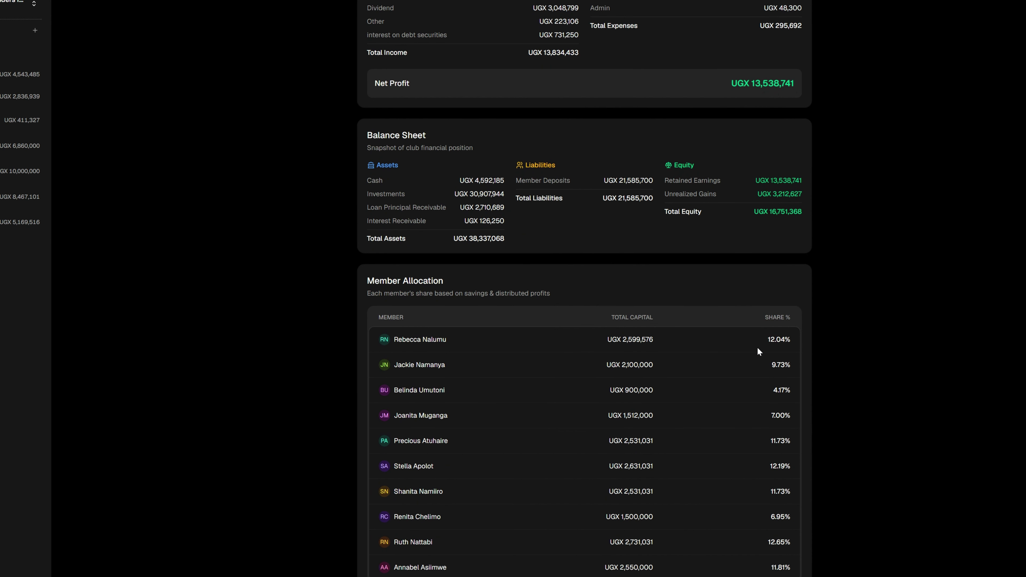
pyautogui.scroll(-1, 757, 350)
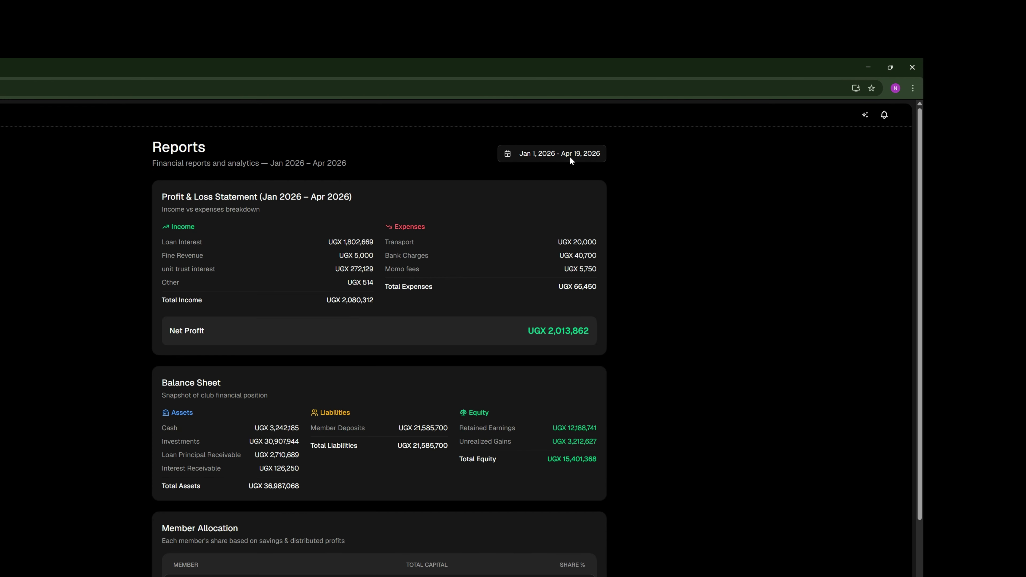
# Set the reports' period to All Time and examine the profit and loss statement.
pyautogui.click(557, 153)
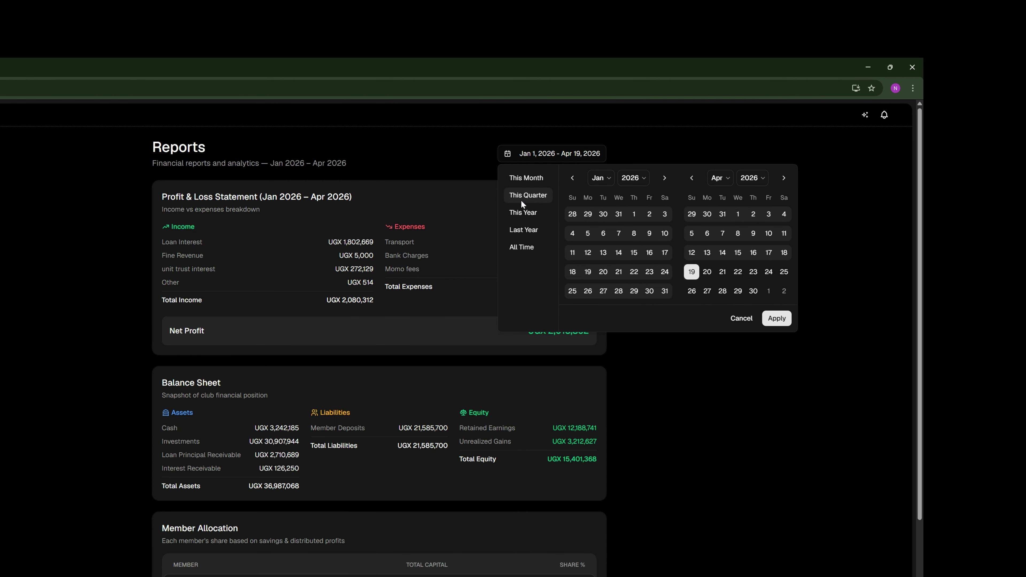
pyautogui.click(528, 248)
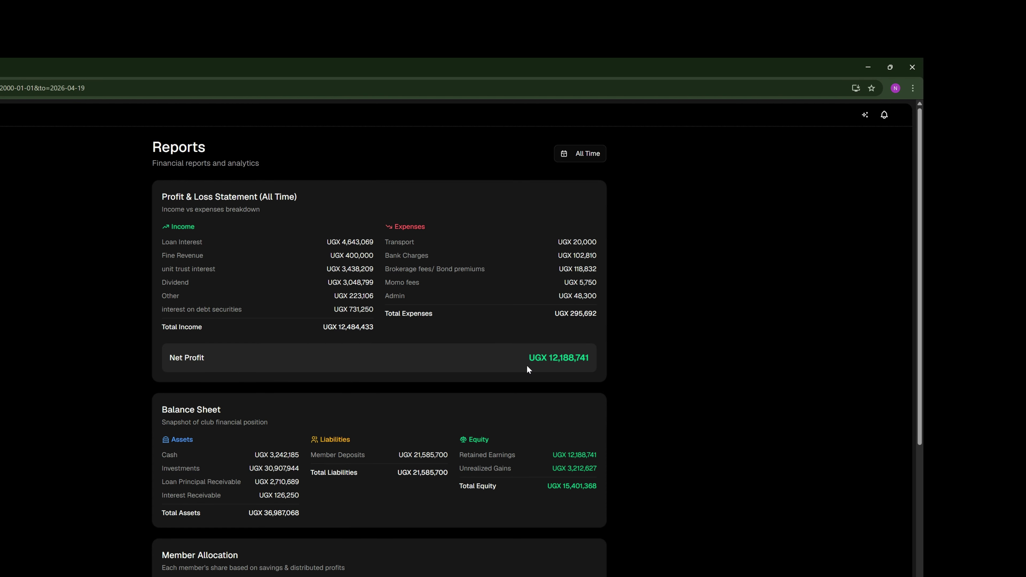
# Apply a custom reporting period from Apr 19, 2025 to Apr 19, 2026.
pyautogui.click(583, 158)
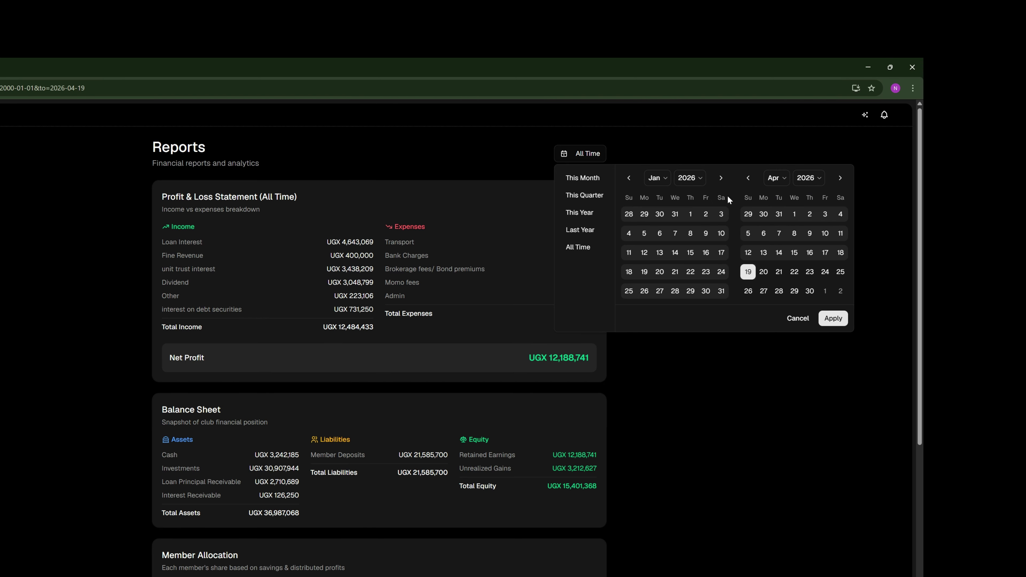
pyautogui.click(694, 178)
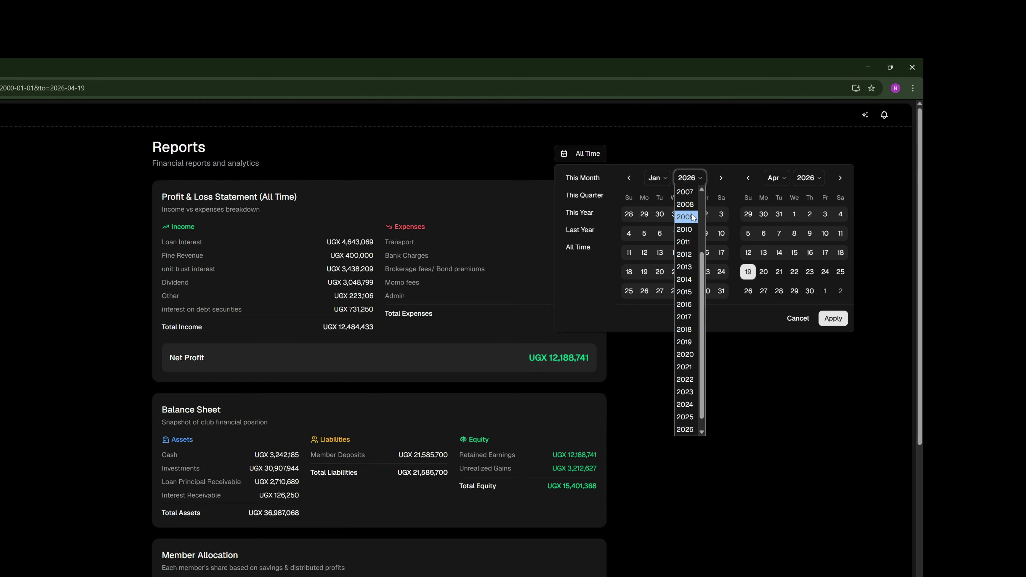
pyautogui.scroll(3, 678, 407)
pyautogui.scroll(-3, 686, 404)
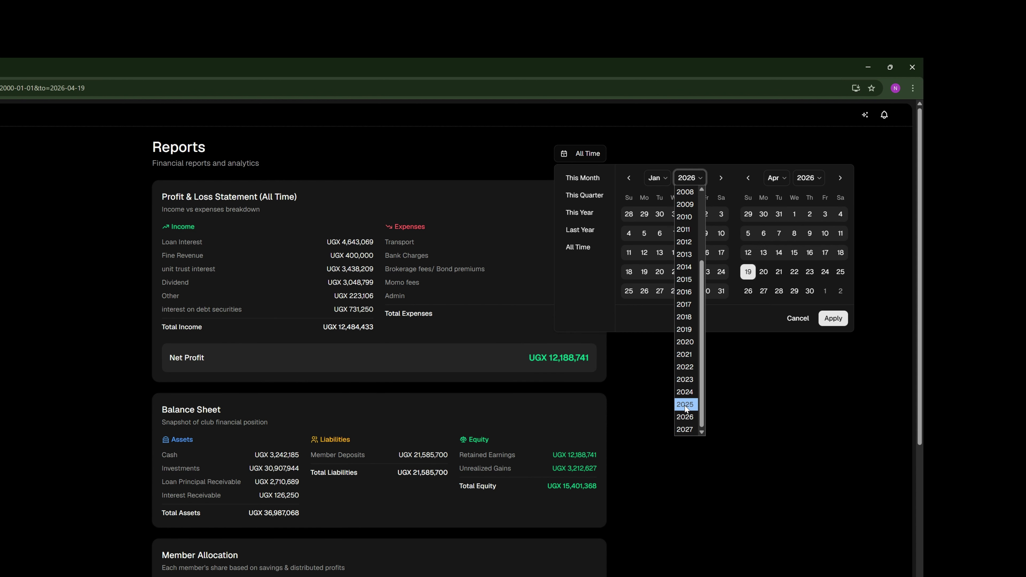
pyautogui.click(685, 404)
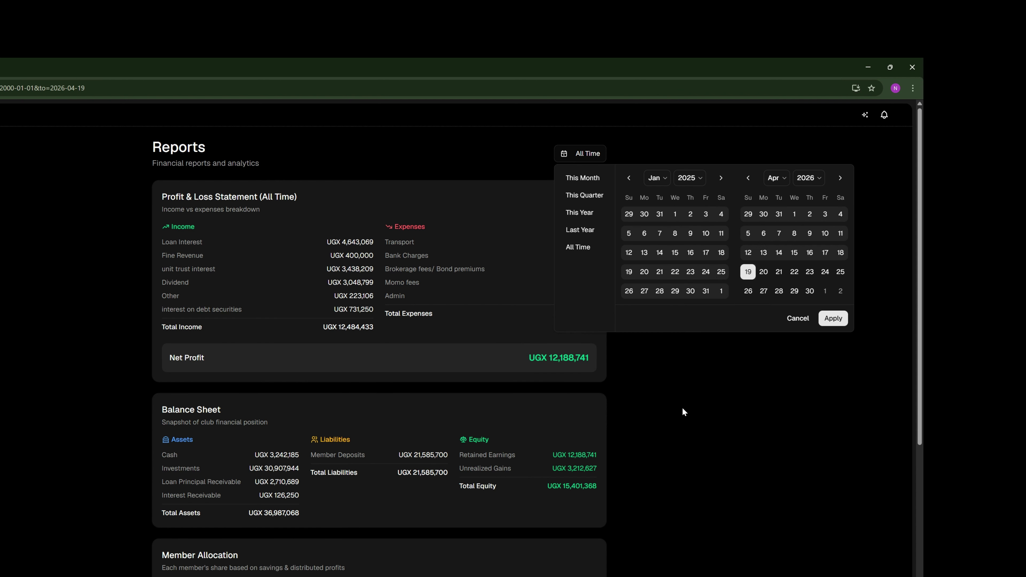
pyautogui.click(665, 182)
pyautogui.click(653, 229)
pyautogui.click(721, 254)
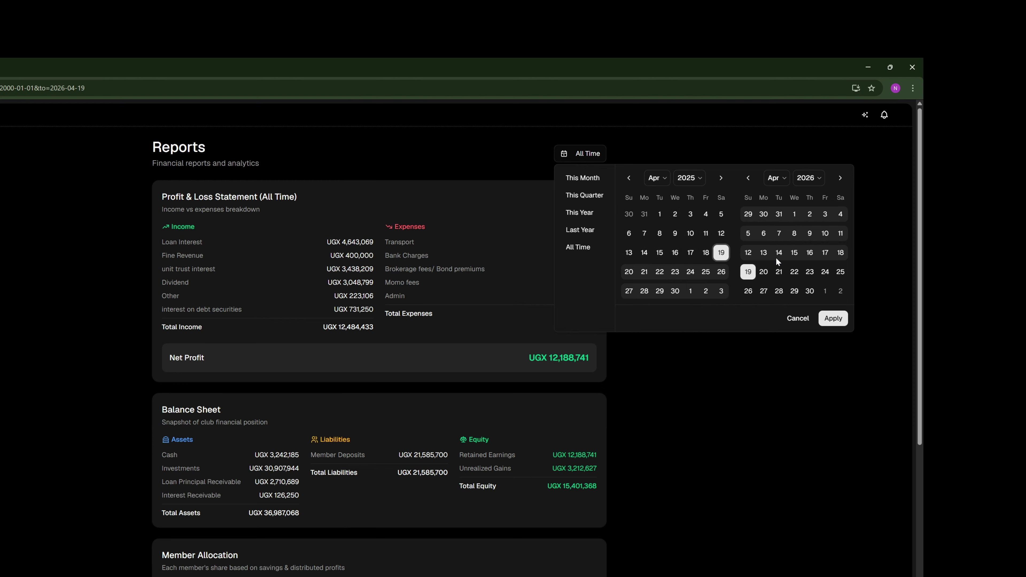
pyautogui.click(834, 319)
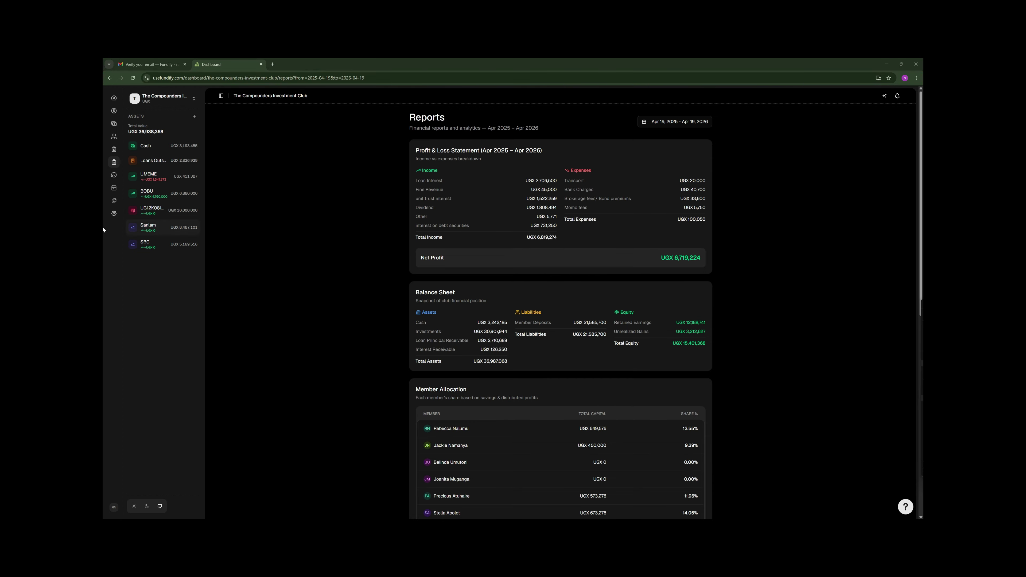
# Open the club's audit log filtered to the Assets category and expand the 2:29:42 PM asset creation entry.
pyautogui.click(114, 175)
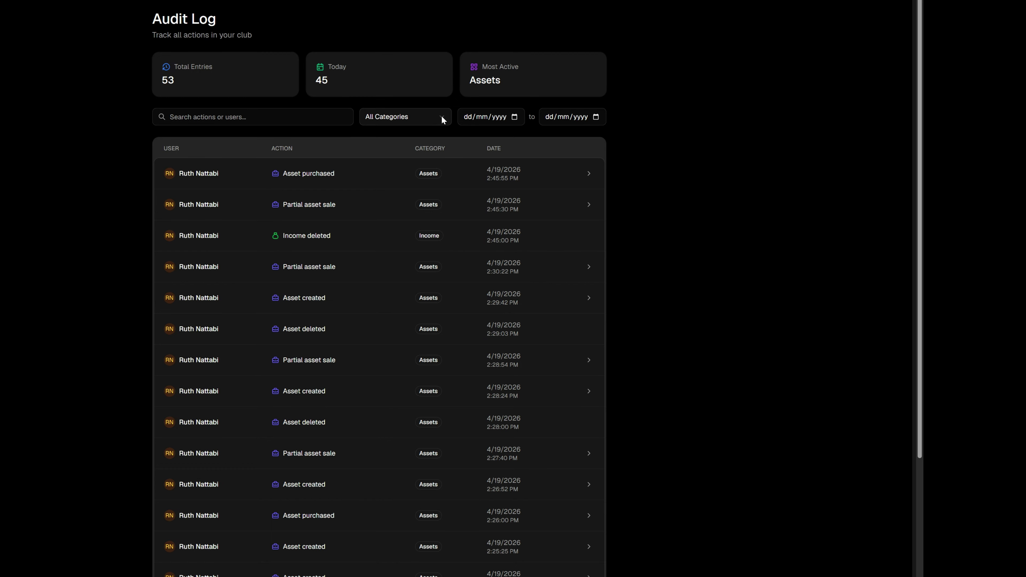
pyautogui.click(443, 118)
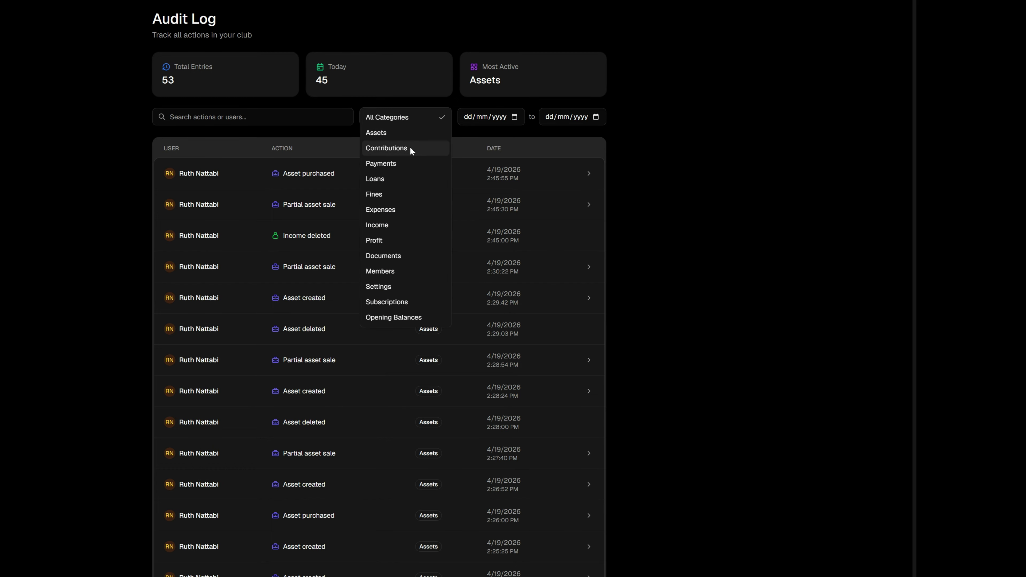
pyautogui.click(398, 136)
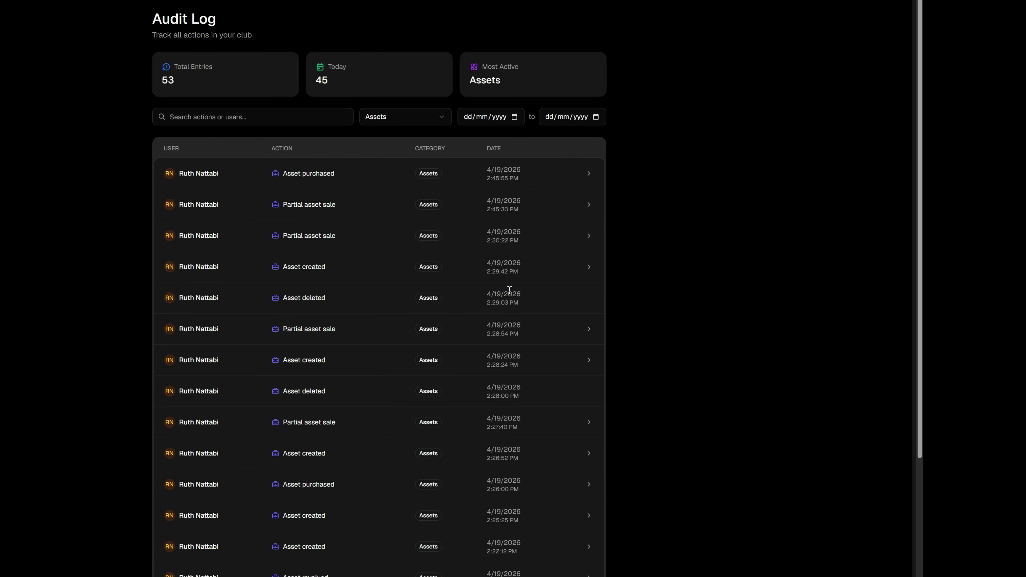
pyautogui.click(589, 267)
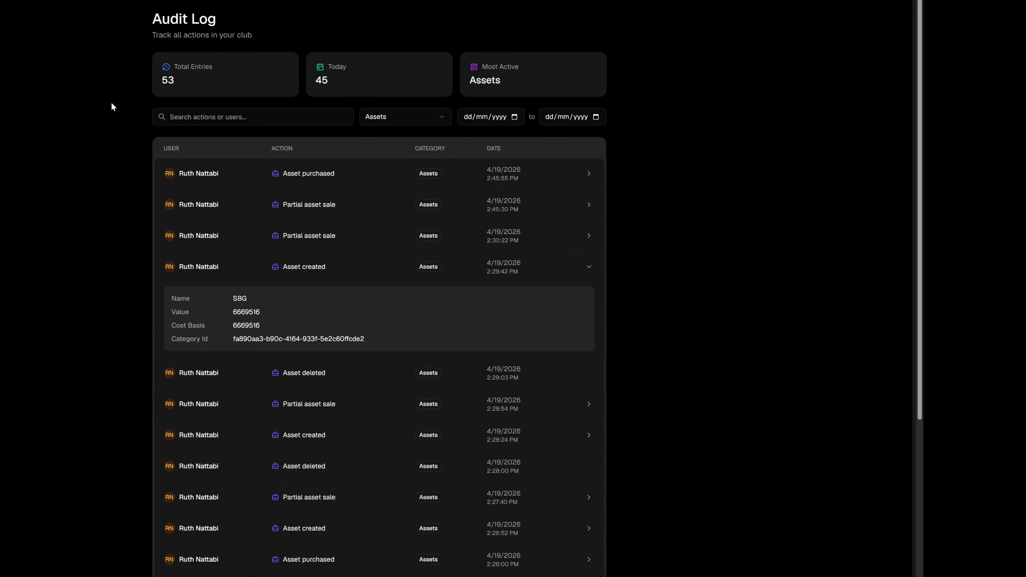
# Limit the audit log entries to dates from 01/01/2026 to 19/04/2026.
pyautogui.click(515, 116)
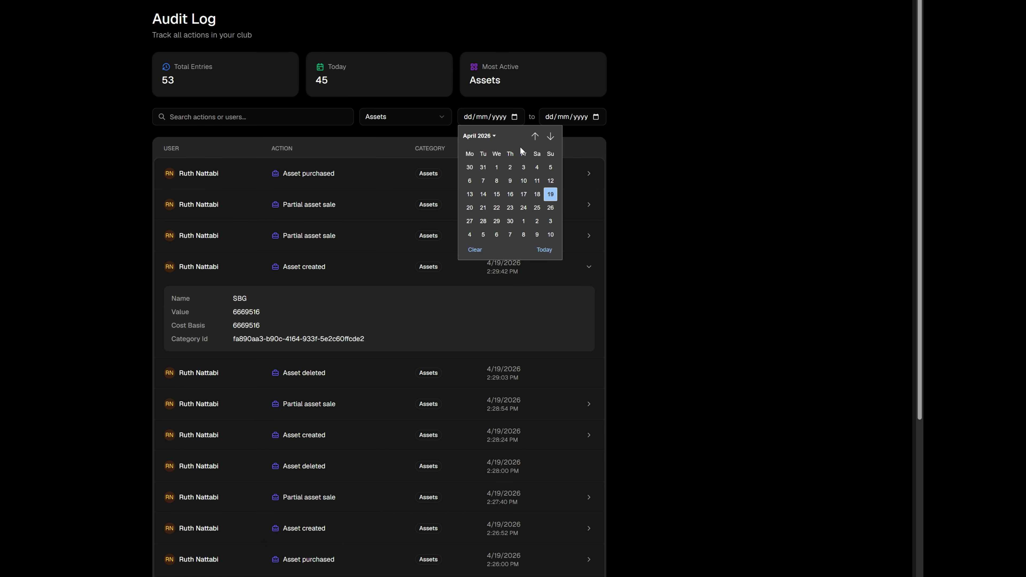
pyautogui.click(534, 137)
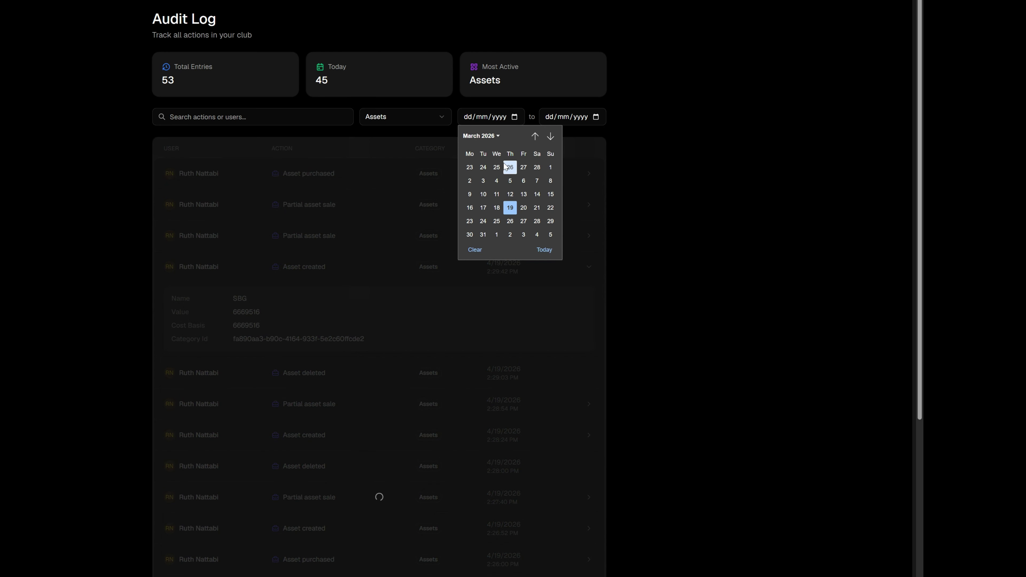
pyautogui.click(498, 136)
pyautogui.scroll(2, 494, 173)
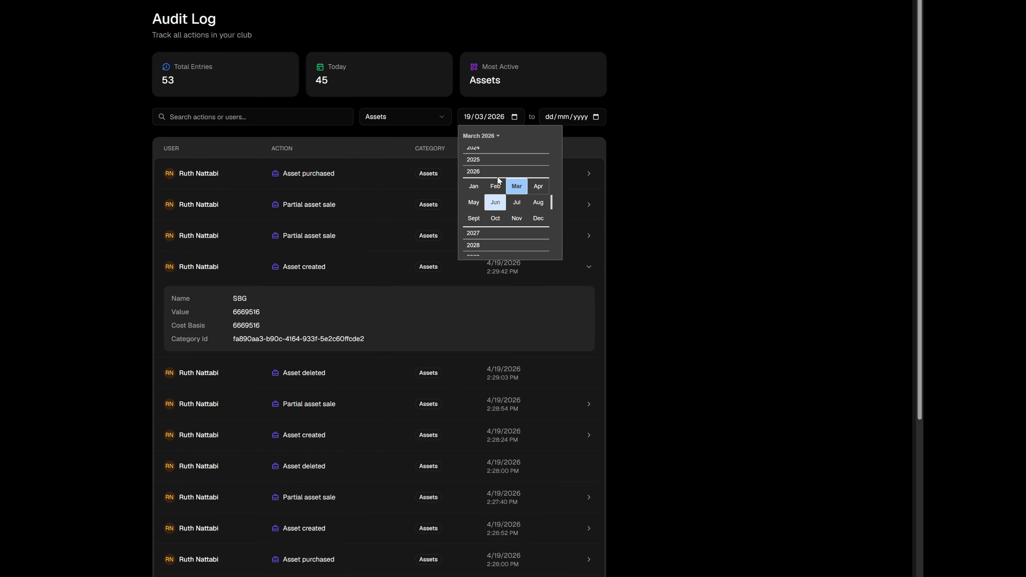
pyautogui.click(473, 201)
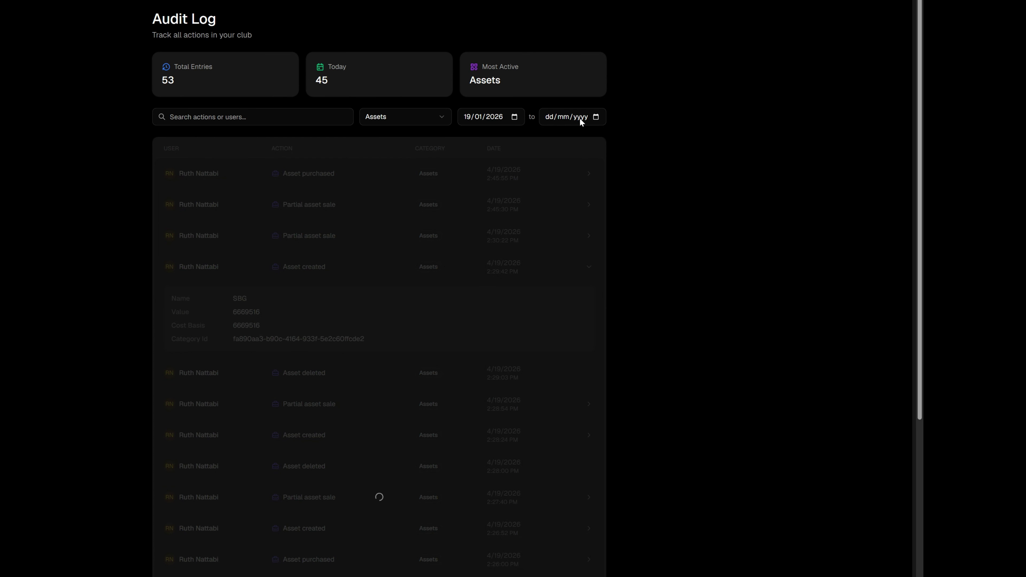
pyautogui.click(596, 117)
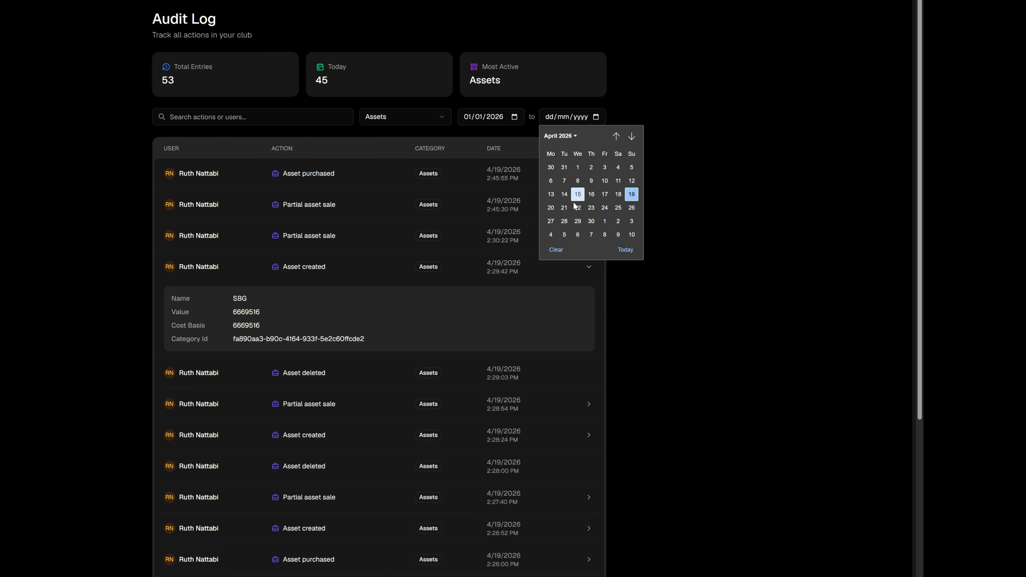
pyautogui.click(625, 249)
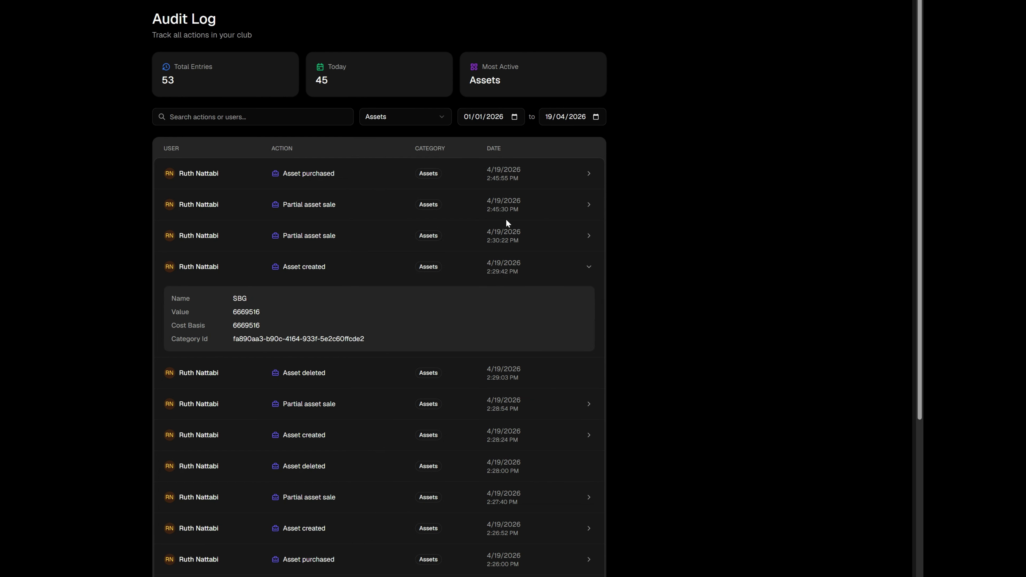
# Change the audit log's category filter to Loans, keeping the date range.
pyautogui.click(441, 120)
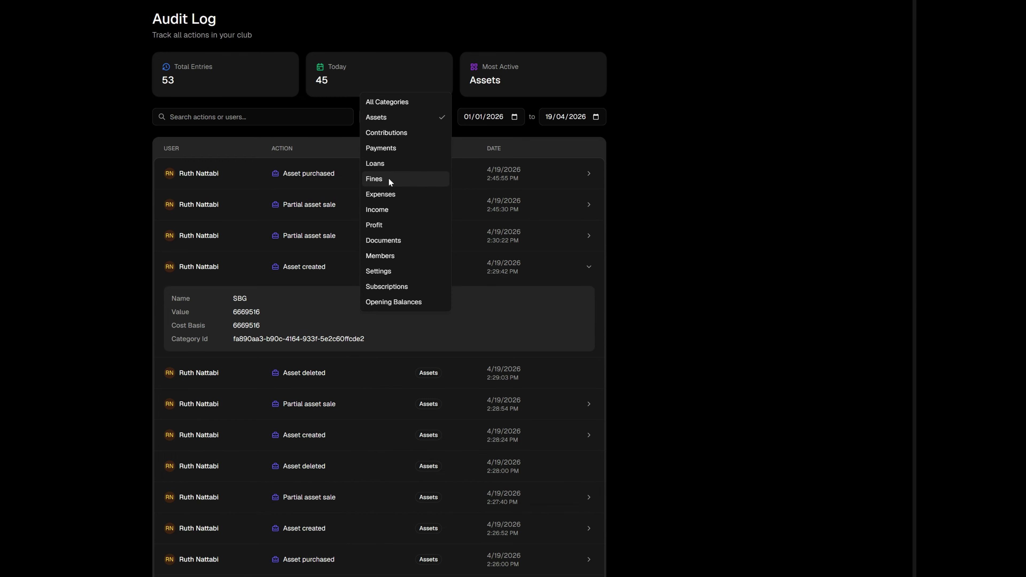
pyautogui.click(390, 163)
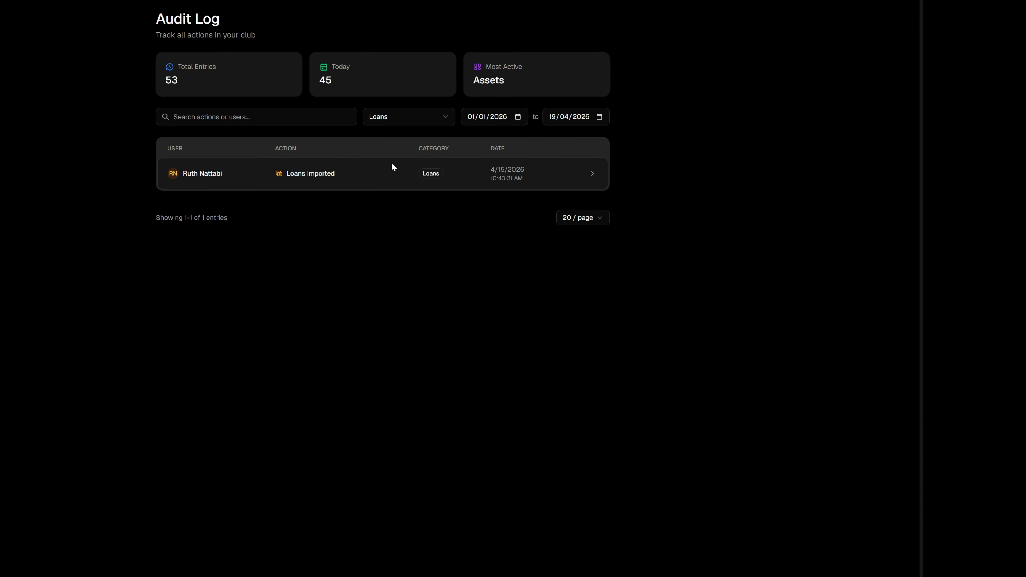
pyautogui.click(440, 120)
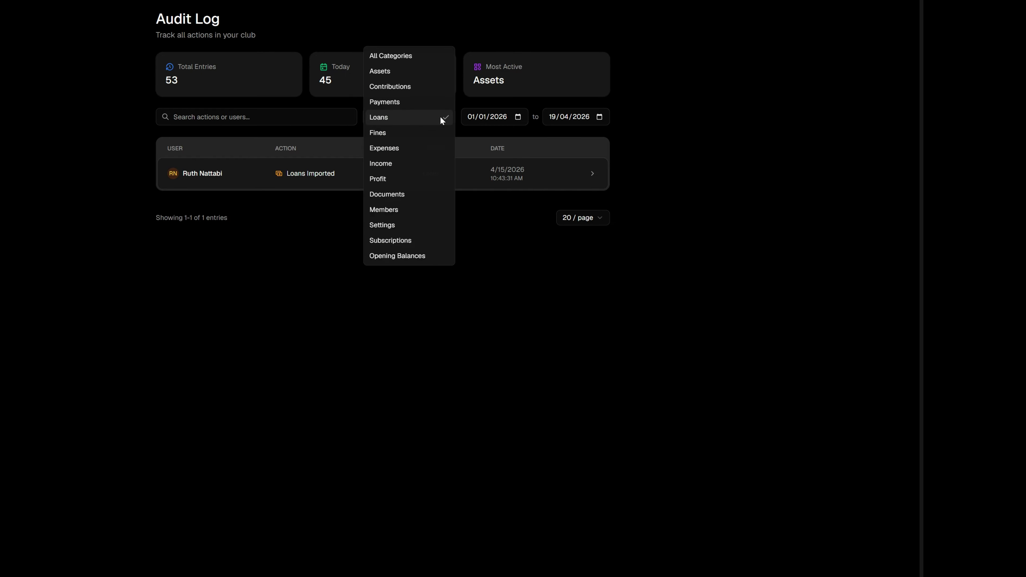
pyautogui.click(476, 275)
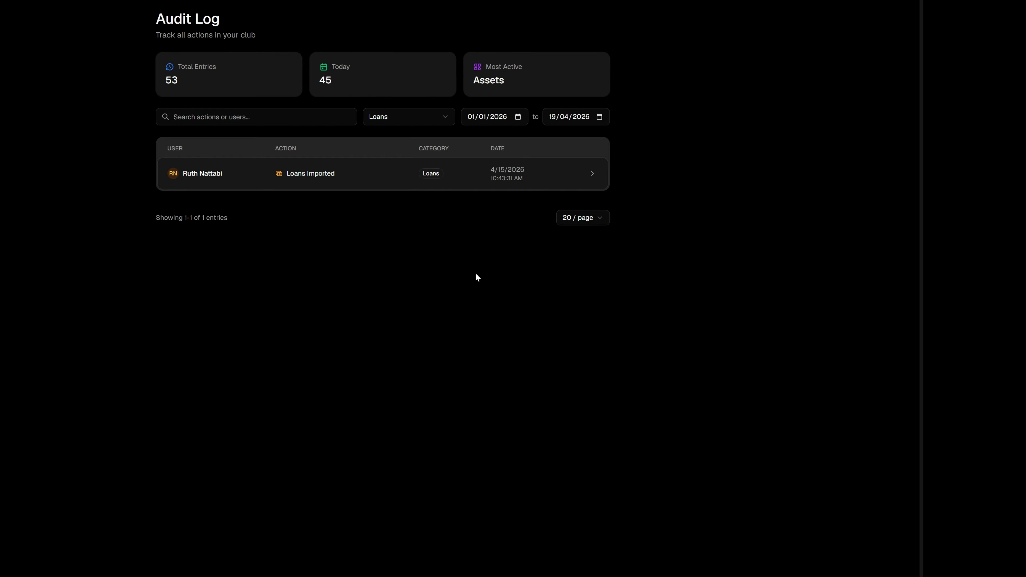